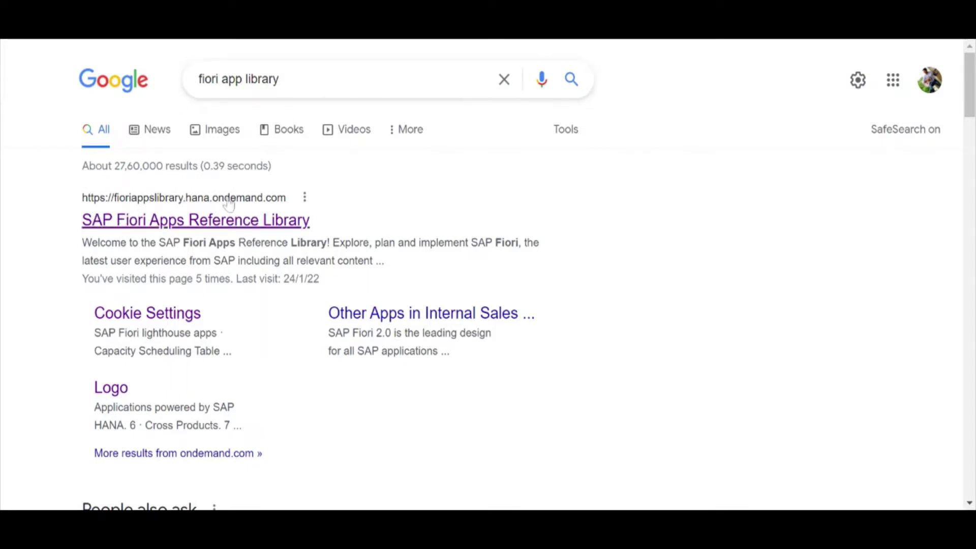
Step: Open the SAP Fiori Apps Reference Library from the search results and dismiss the multi language support message, choosing not to show it again
left_click(188, 224)
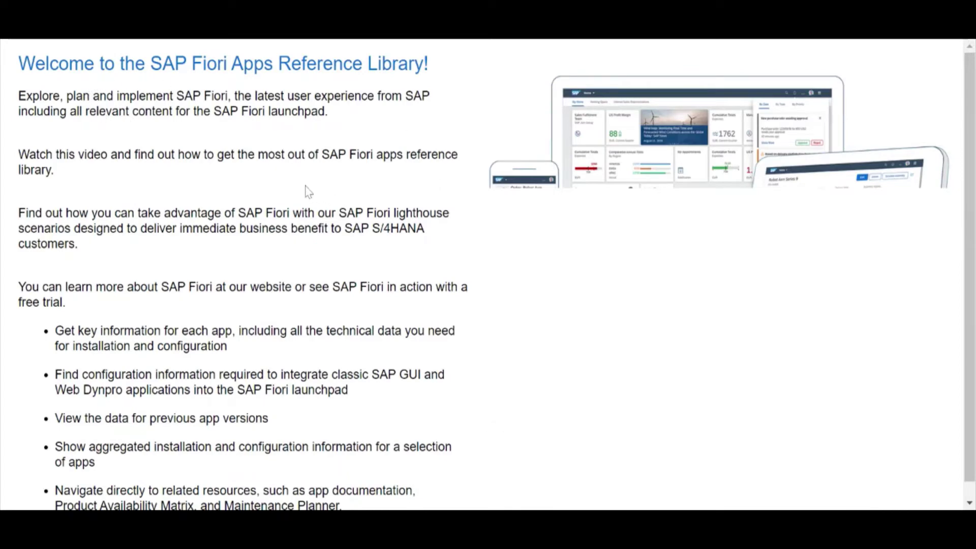
scroll(968, 284, "down", 1)
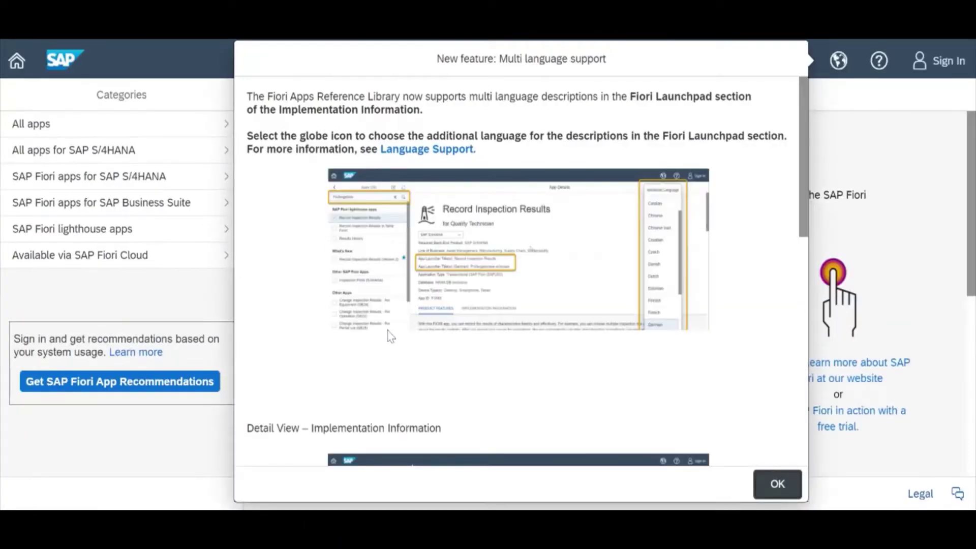
left_click_drag(802, 203, 813, 475)
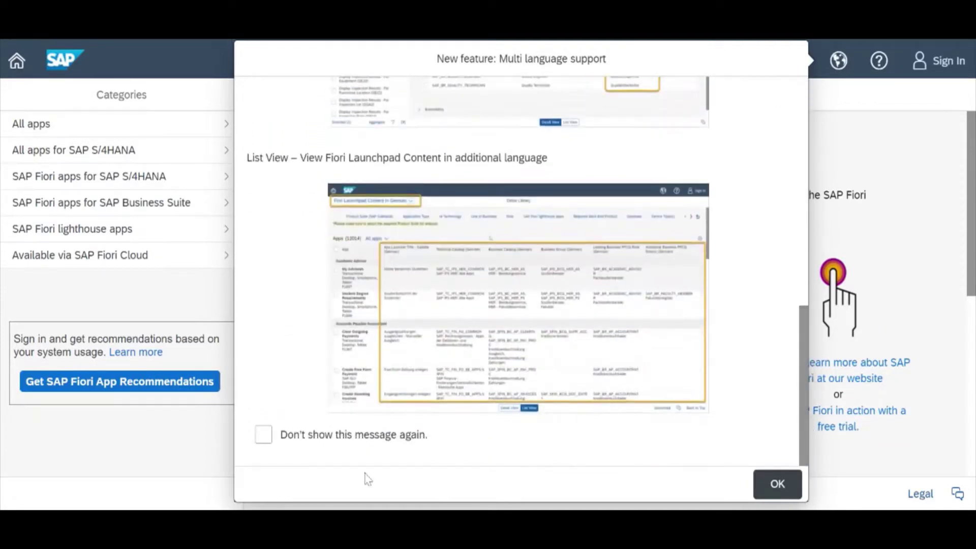
left_click(263, 434)
left_click(765, 492)
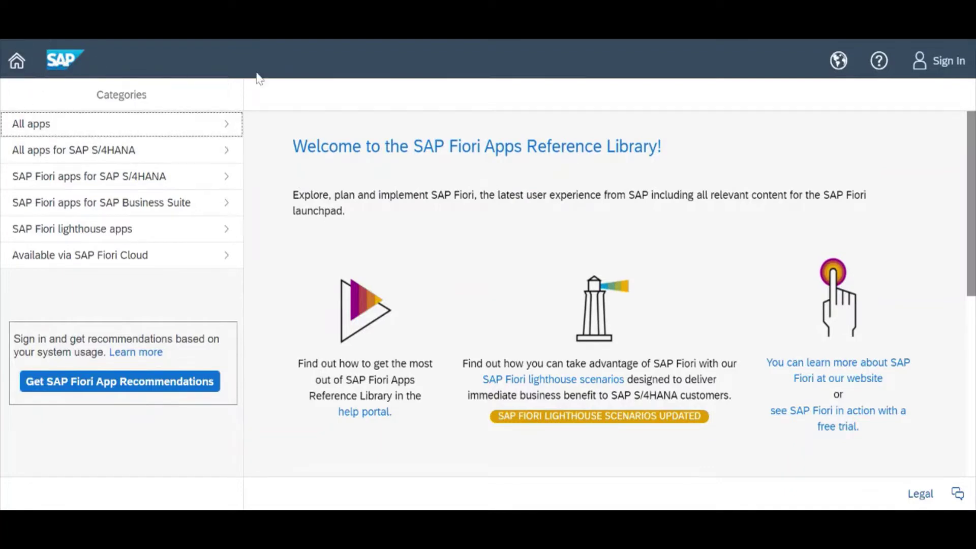
Step: View the list of all apps in the library and return to the categories
left_click(229, 124)
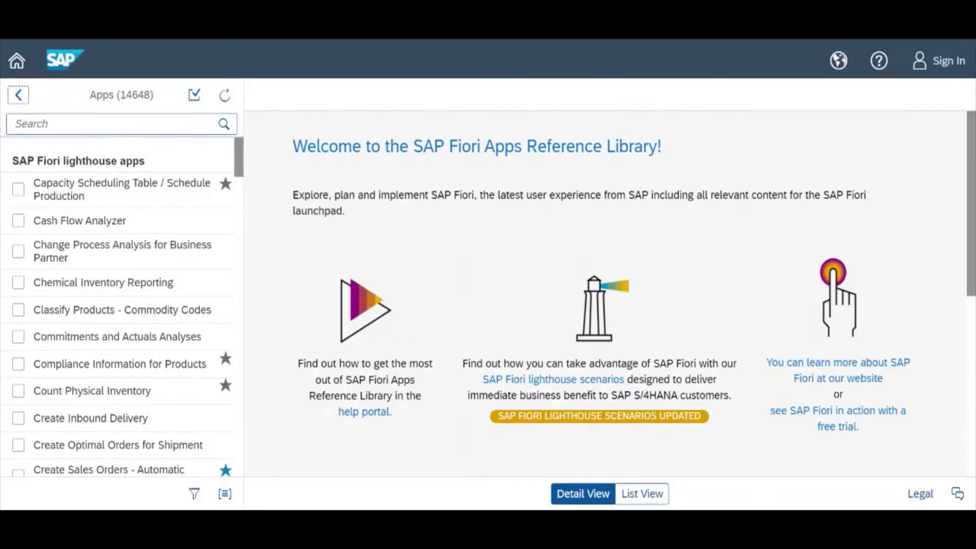
left_click(19, 94)
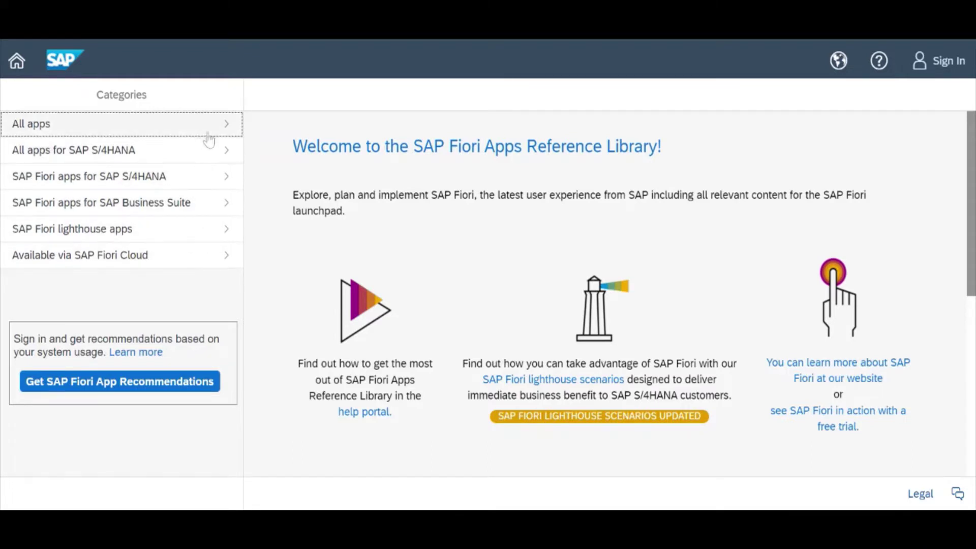
left_click(228, 133)
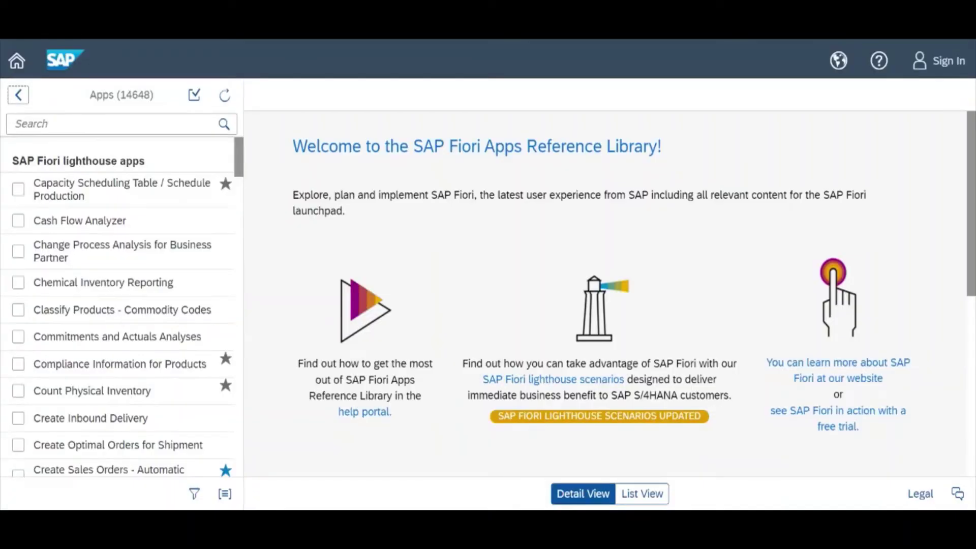
left_click(112, 124)
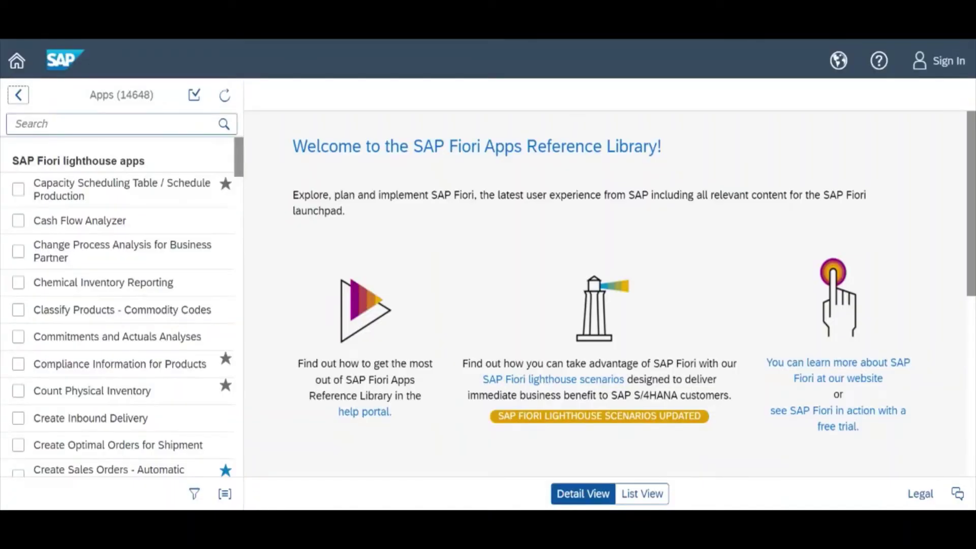
left_click(17, 94)
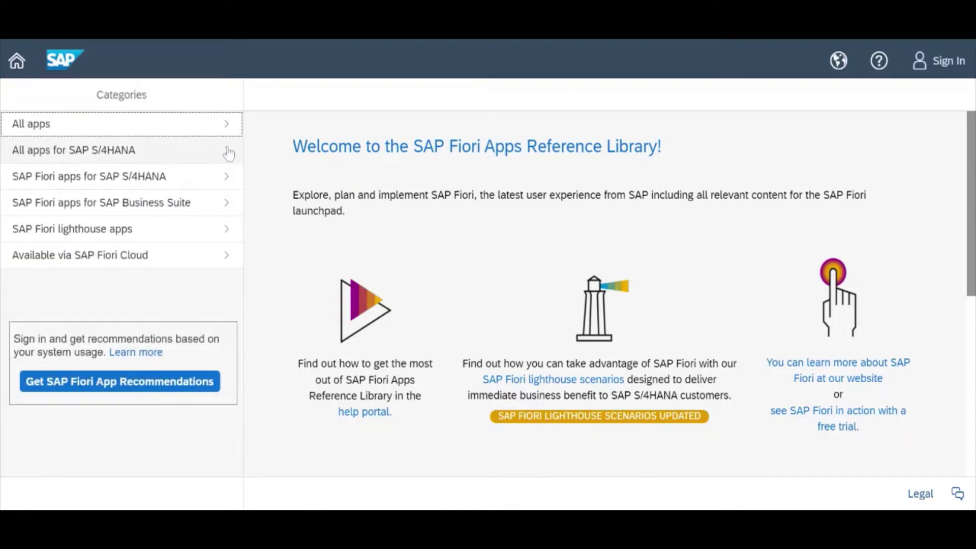
Step: Browse all SAP S/4HANA apps by SAP Best Practices for Finance, Accounts Payable (J60), and return to the categories
left_click(228, 153)
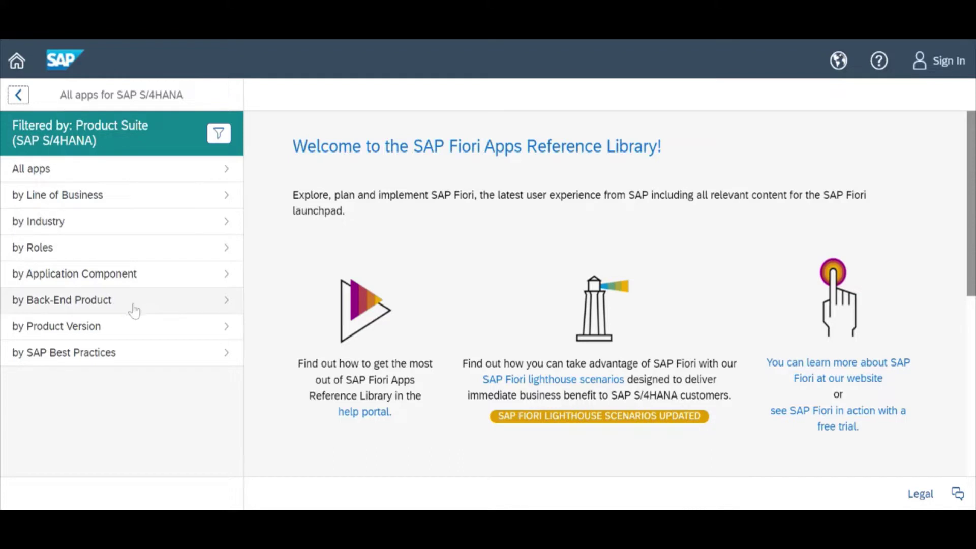
left_click(233, 355)
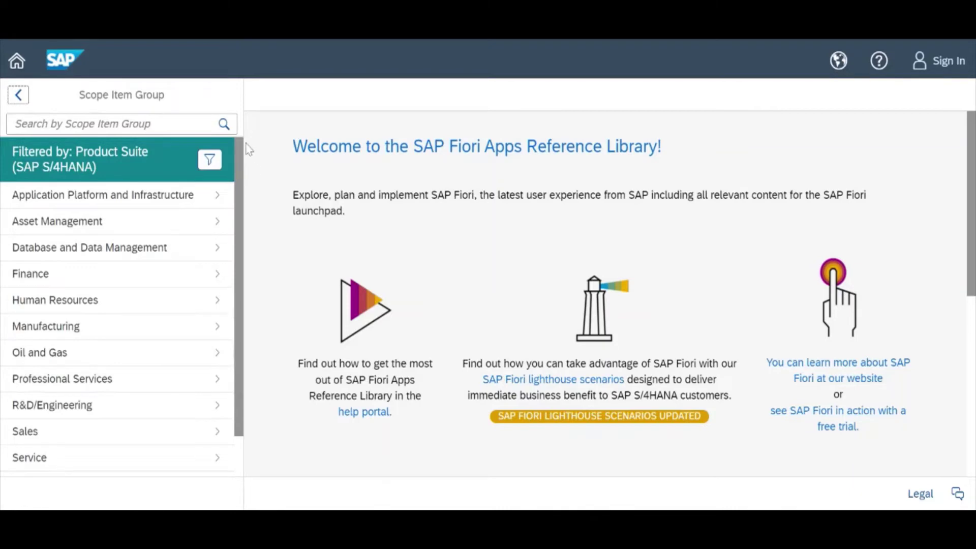
left_click_drag(242, 176, 241, 217)
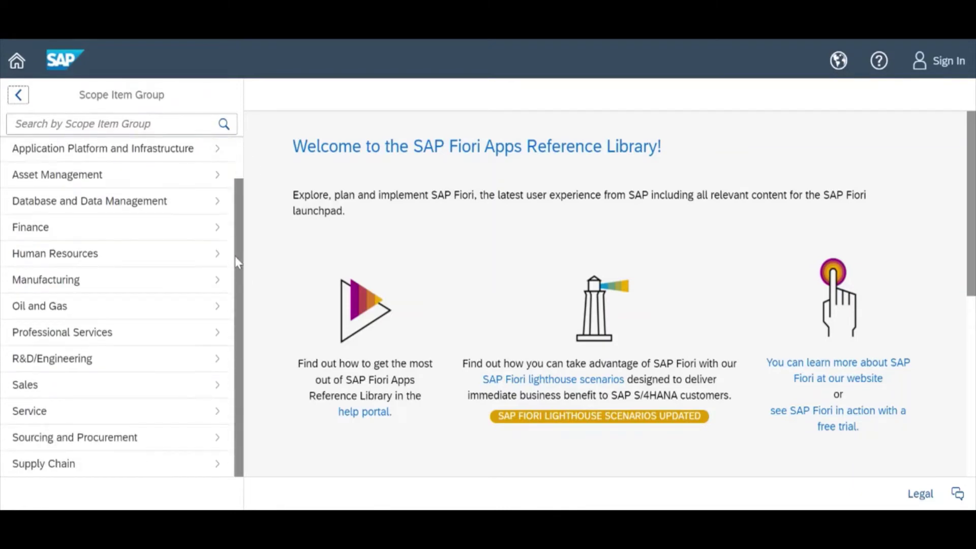
left_click_drag(235, 256, 227, 154)
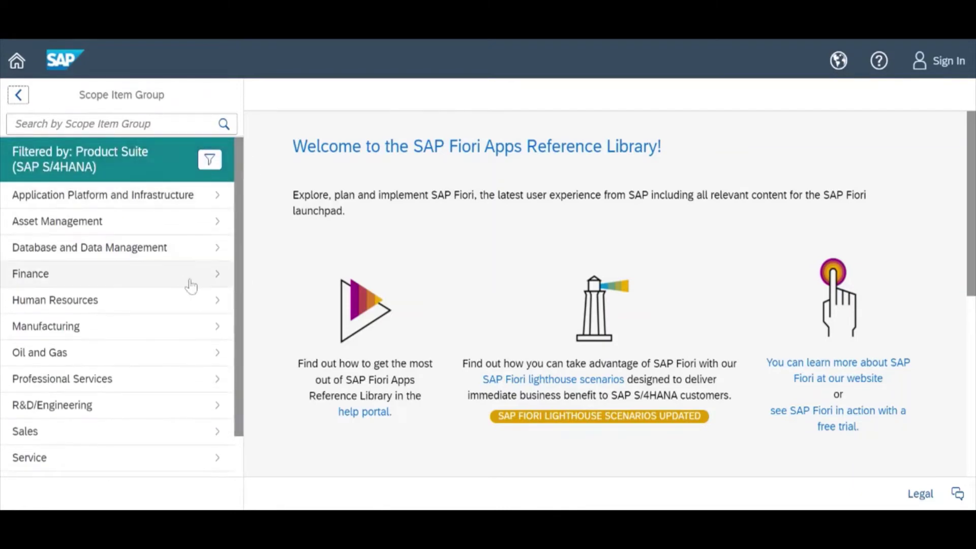
left_click(191, 285)
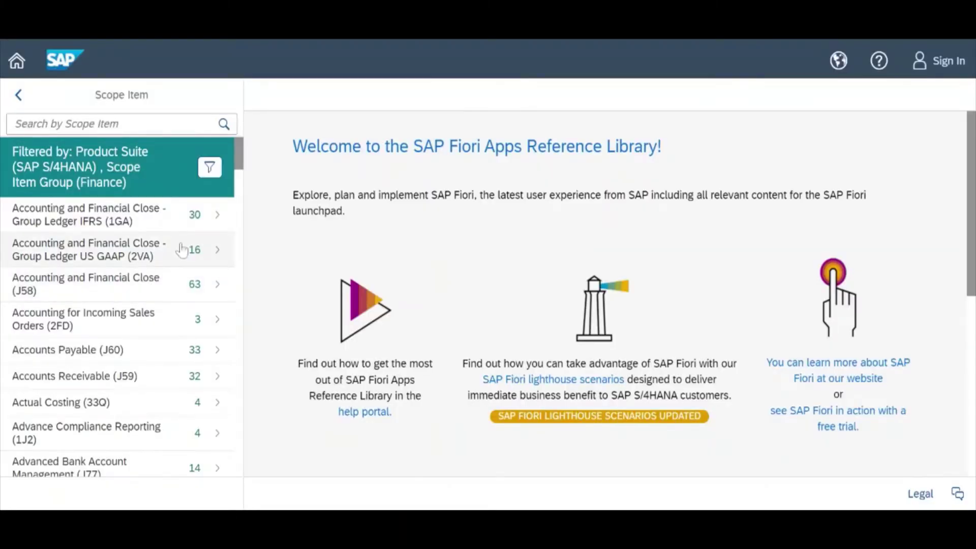
left_click_drag(238, 161, 243, 175)
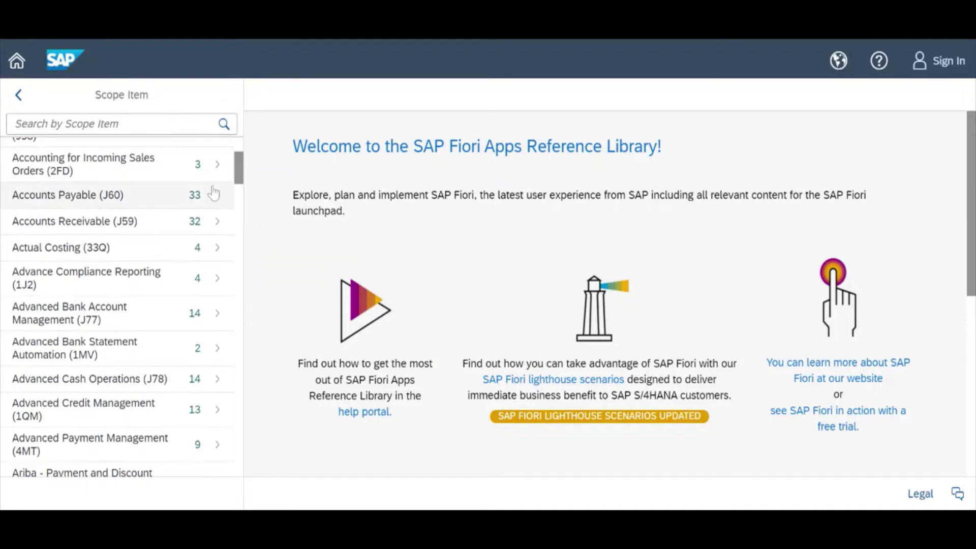
left_click(229, 199)
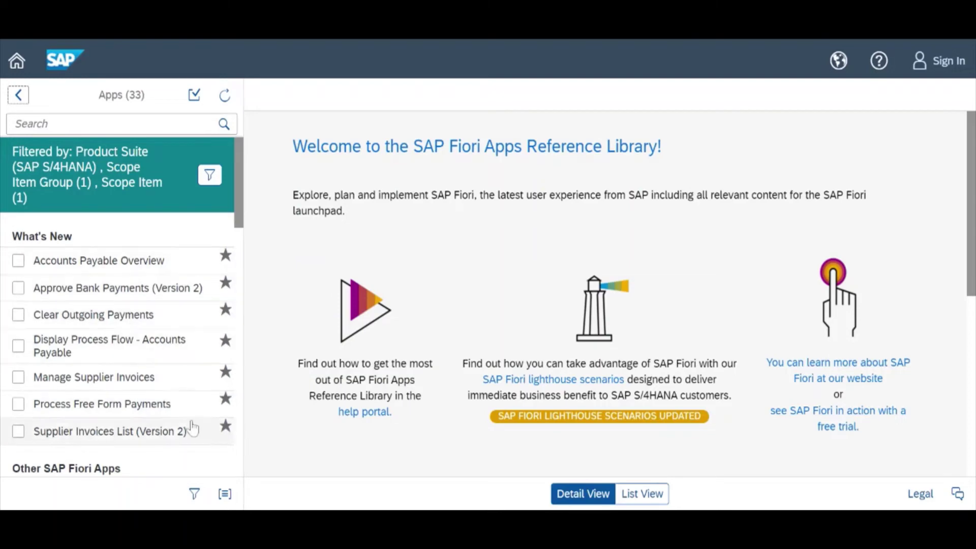
left_click(22, 99)
left_click(20, 97)
left_click(18, 96)
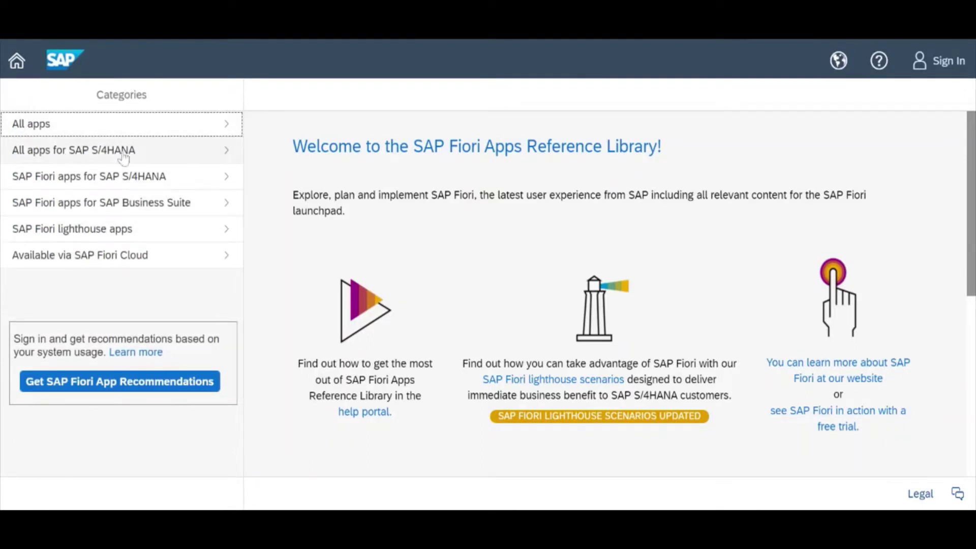
Step: Filter all SAP S/4HANA apps by the Consumer Products industry and open the Cash Flow Analyzer app details
left_click(230, 158)
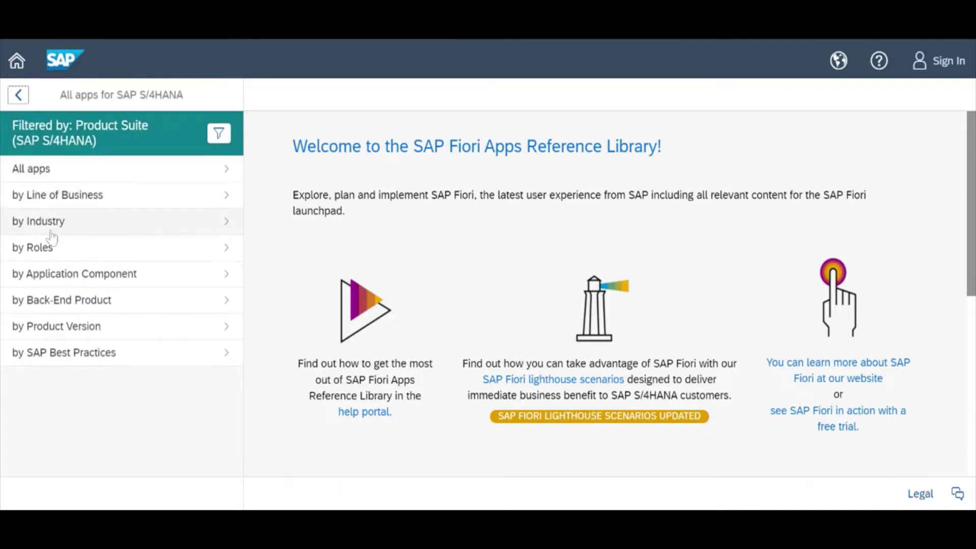
left_click(211, 228)
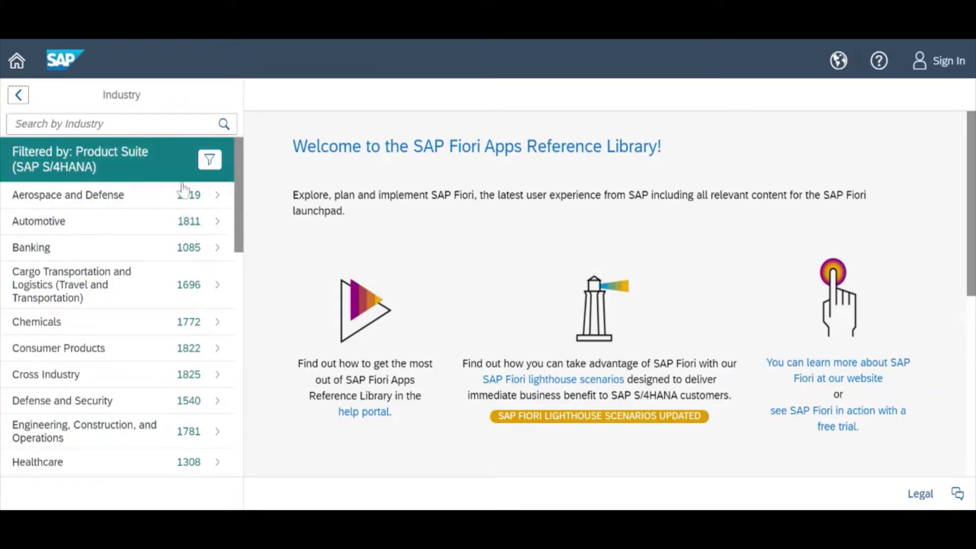
left_click_drag(240, 217, 238, 272)
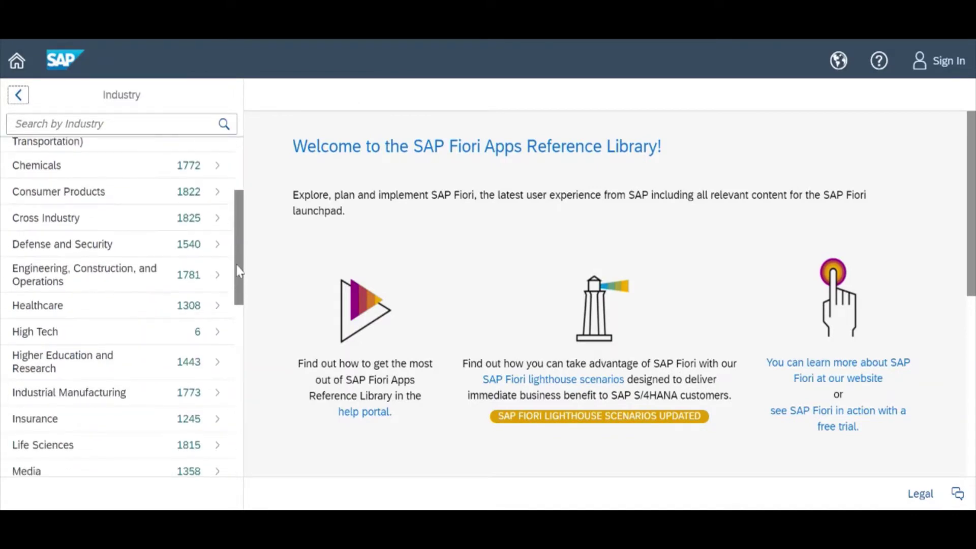
left_click(214, 193)
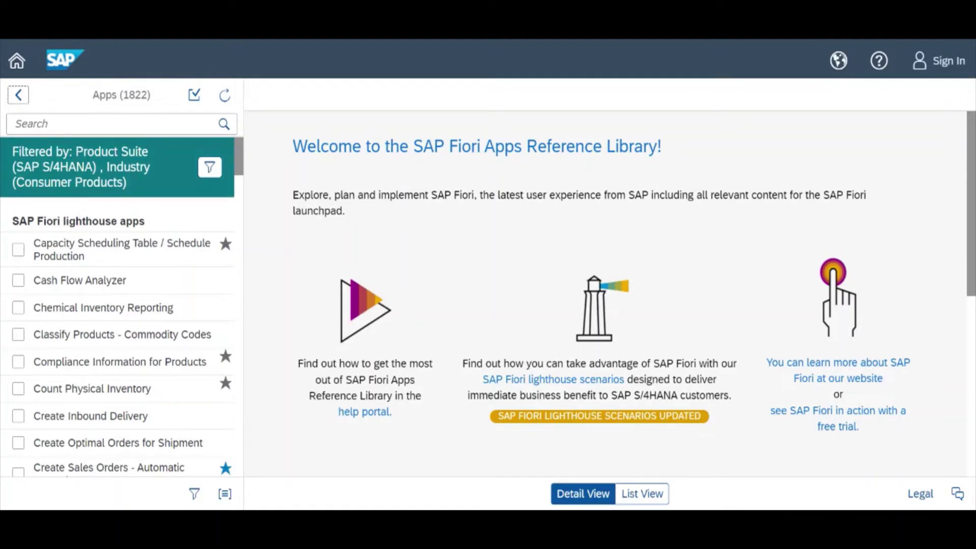
left_click(120, 285)
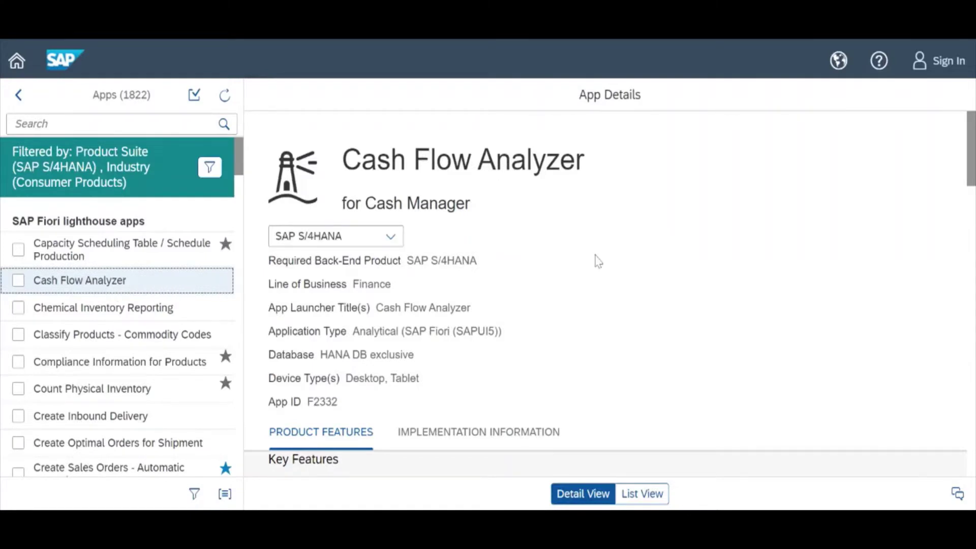
Step: Examine the Cash Flow Analyzer's general details, app ID, key features and documentation links through to its screenshots
scroll(700, 257, "down", 2)
scroll(700, 258, "up", 2)
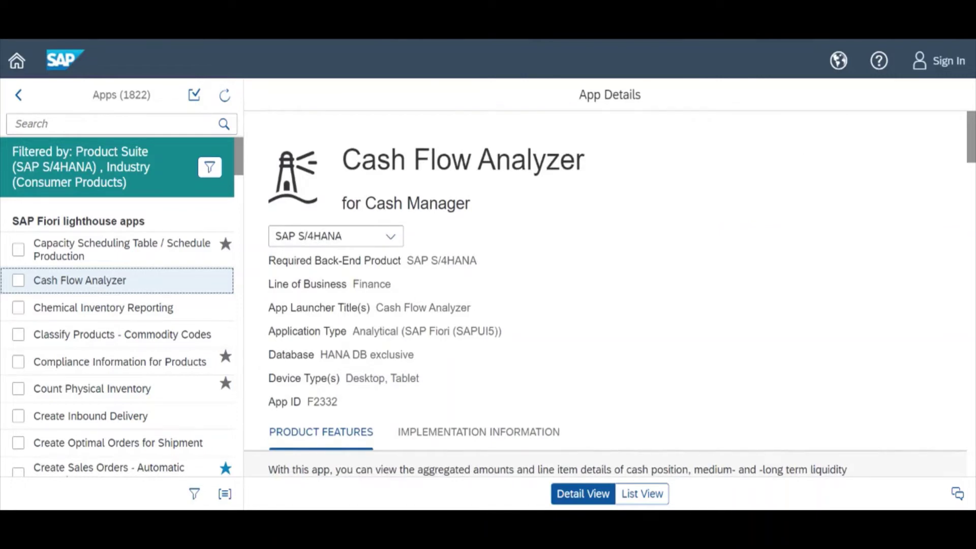
scroll(729, 232, "down", 2)
left_click_drag(264, 329, 351, 322)
left_click(360, 318)
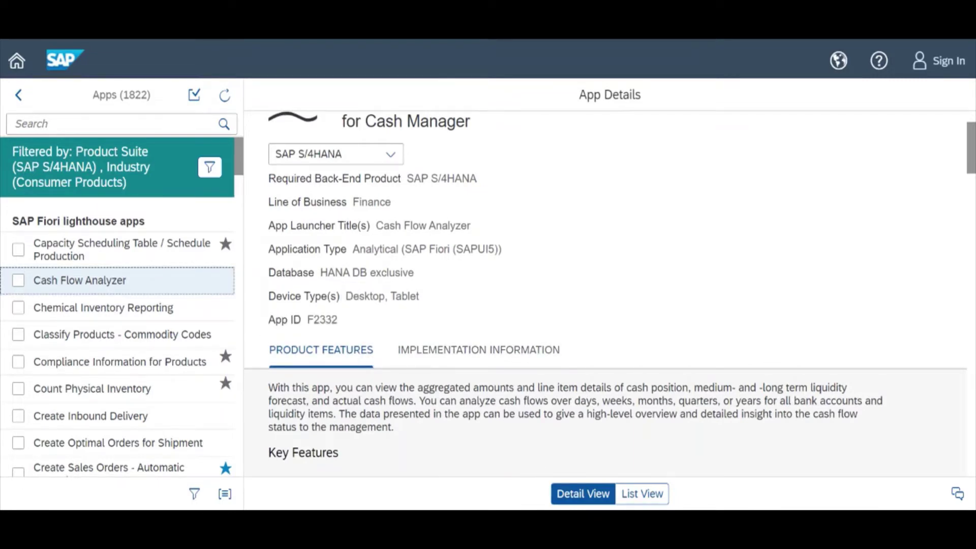
scroll(588, 258, "down", 2)
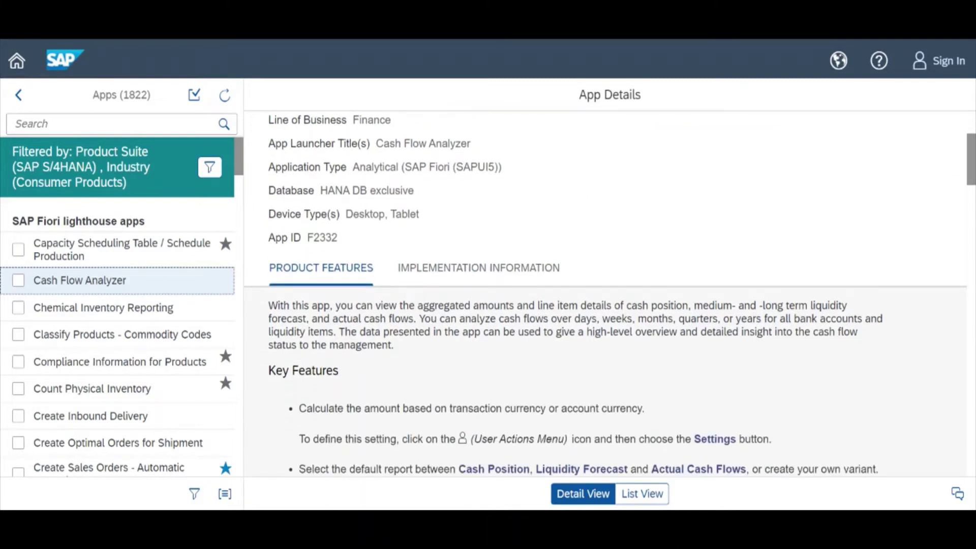
left_click_drag(360, 252, 266, 239)
left_click(703, 245)
scroll(702, 245, "down", 1)
scroll(703, 245, "down", 12)
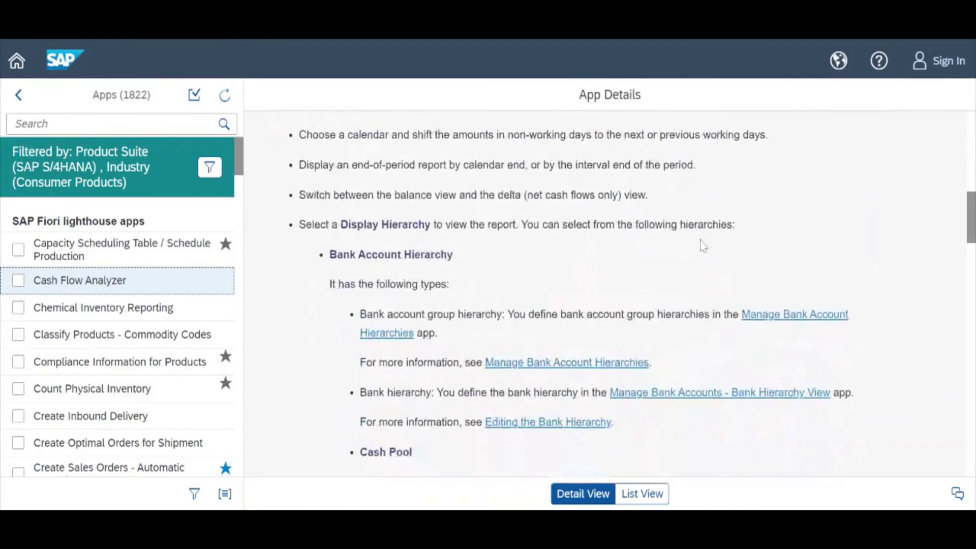
scroll(703, 245, "down", 15)
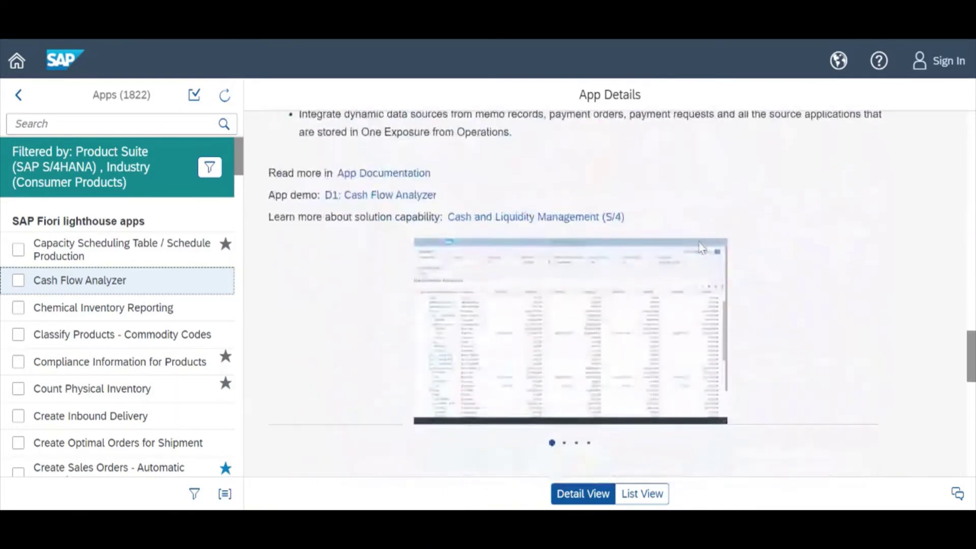
scroll(702, 245, "up", 4)
scroll(534, 243, "up", 2)
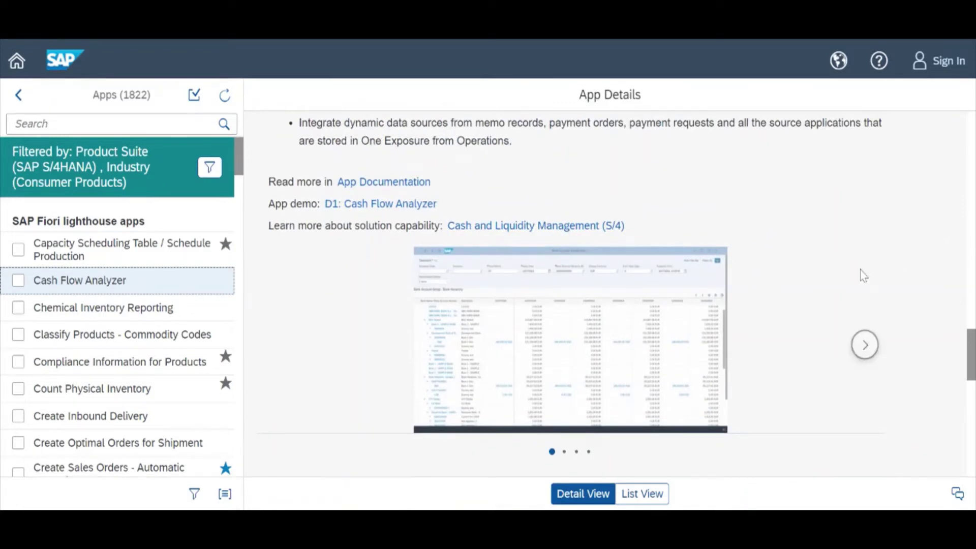
Step: View all the Cash Flow Analyzer screenshots enlarged, go back to the first one and close the image viewer
left_click(626, 336)
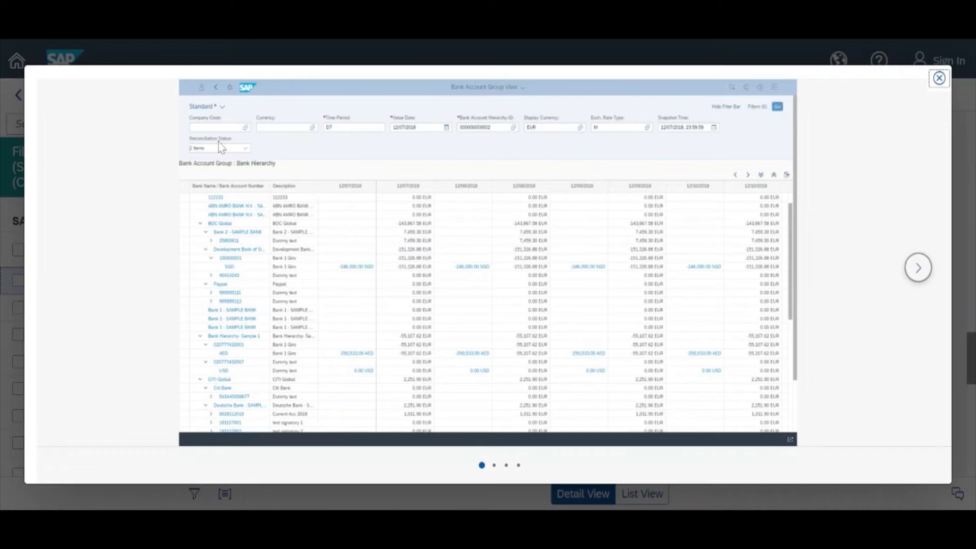
left_click(918, 270)
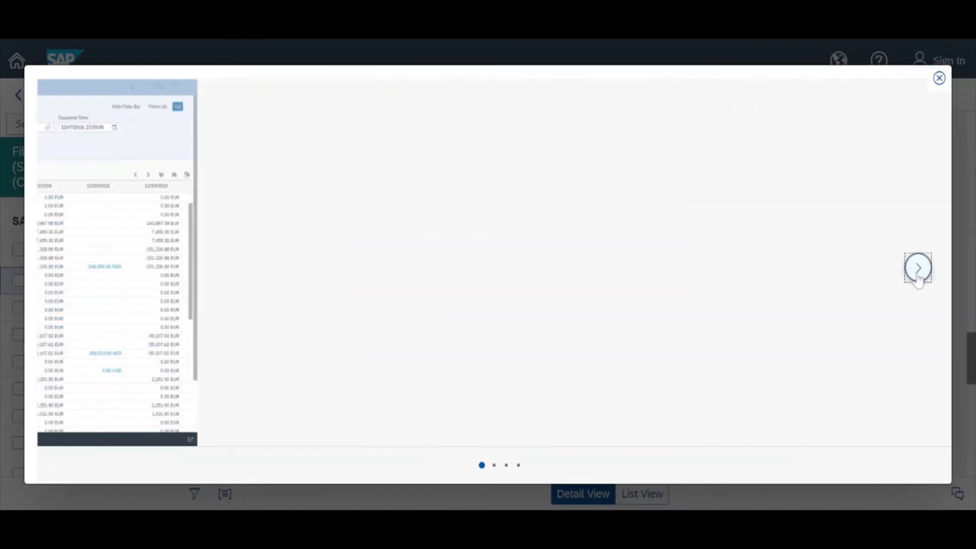
left_click(917, 275)
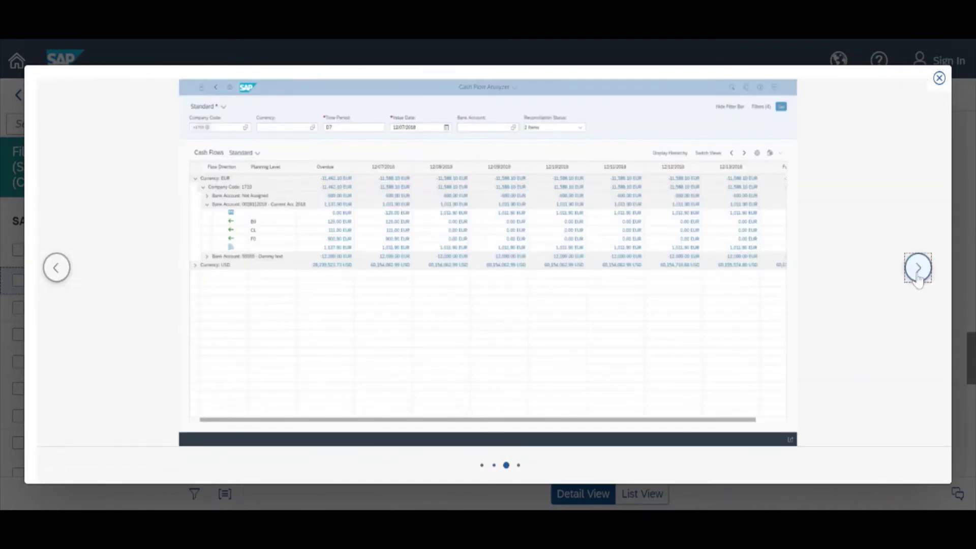
left_click(917, 274)
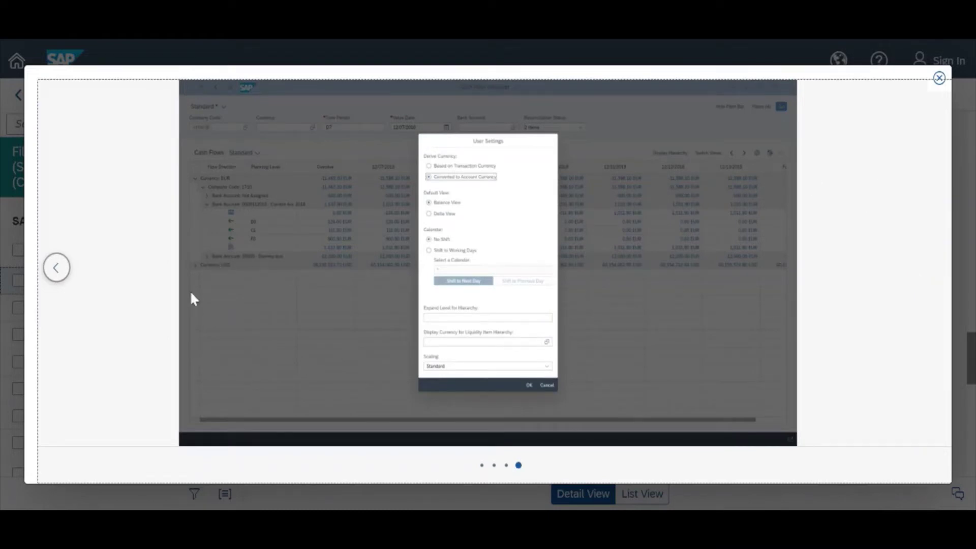
left_click(57, 268)
left_click(57, 268)
left_click(57, 268)
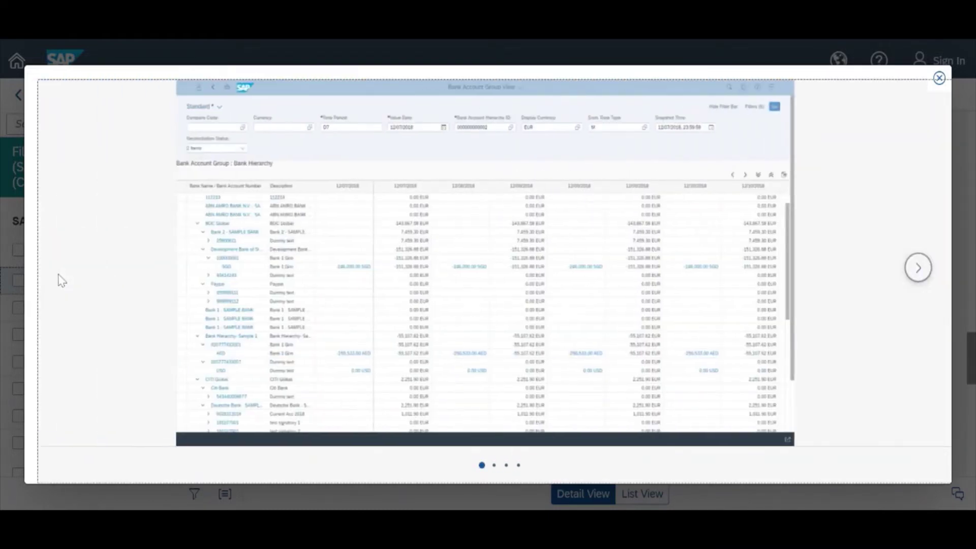
left_click(938, 78)
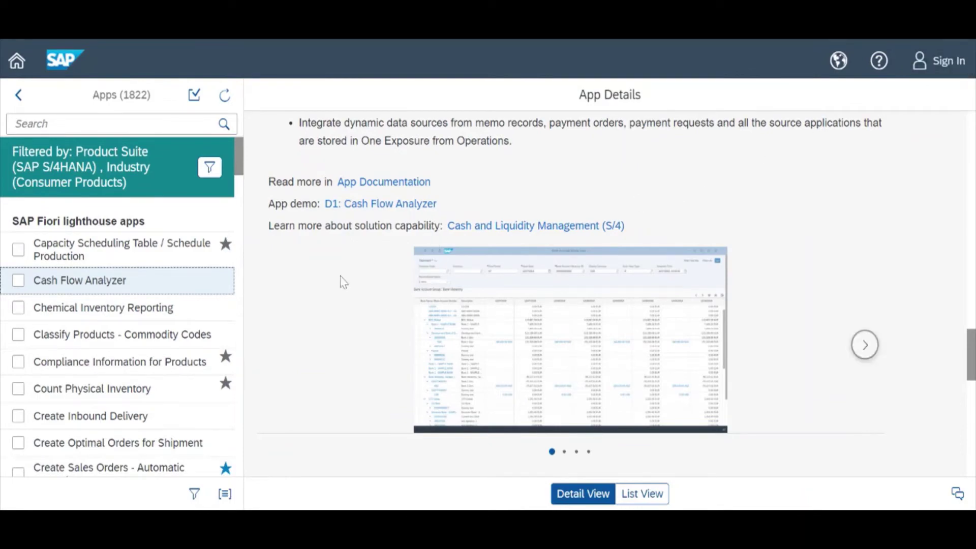
Step: Return to the start of the Cash Flow Analyzer details and examine the general information, highlighting the App ID line
scroll(967, 288, "up", 10)
scroll(967, 288, "up", 3)
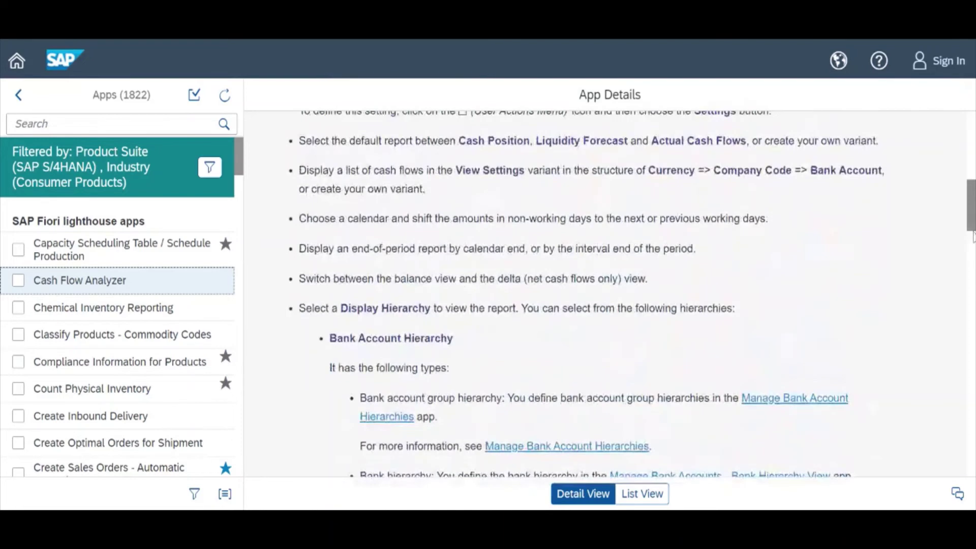
scroll(970, 206, "up", 10)
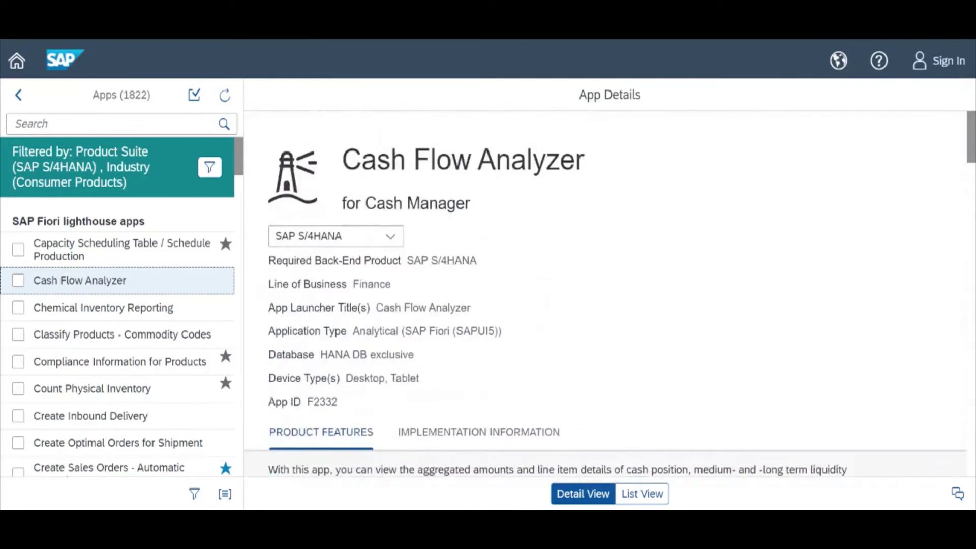
left_click_drag(347, 405, 268, 402)
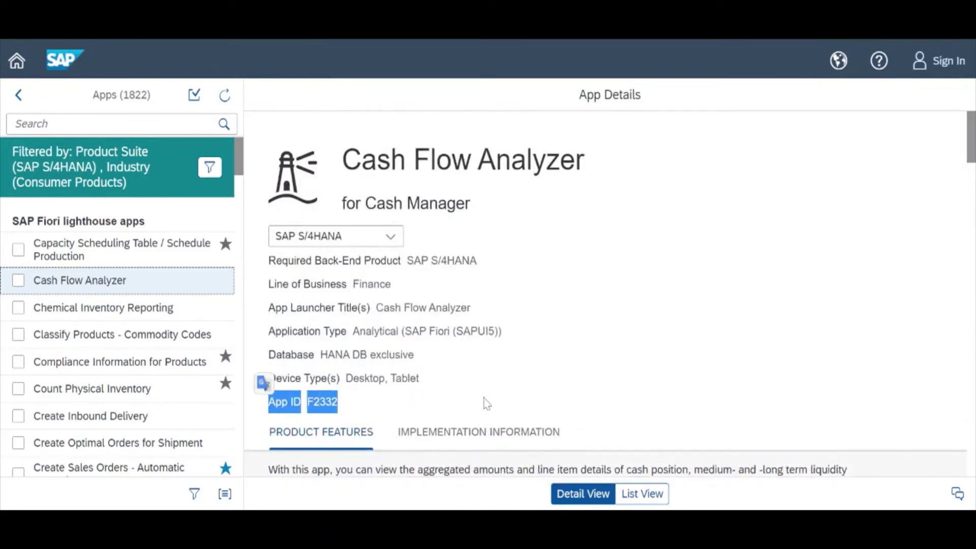
left_click(572, 334)
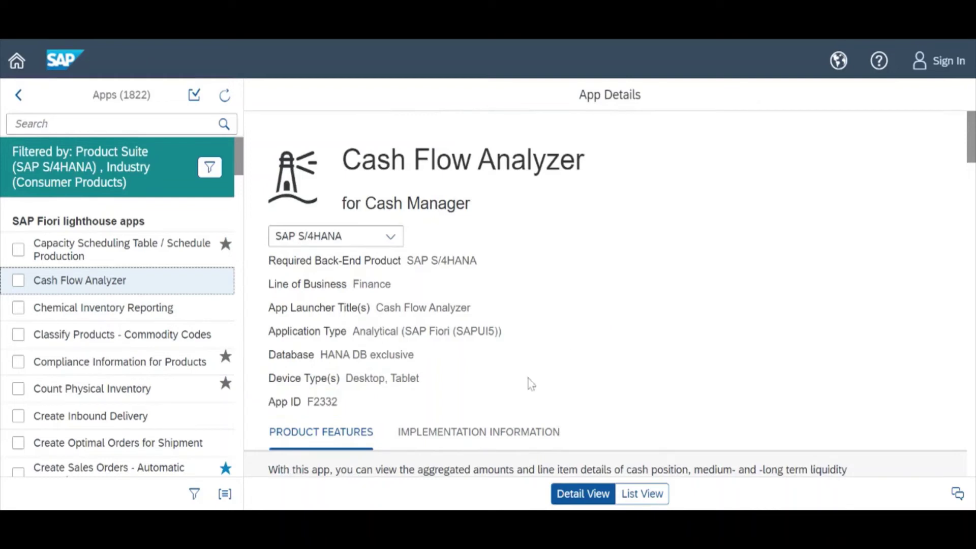
left_click_drag(267, 402, 349, 406)
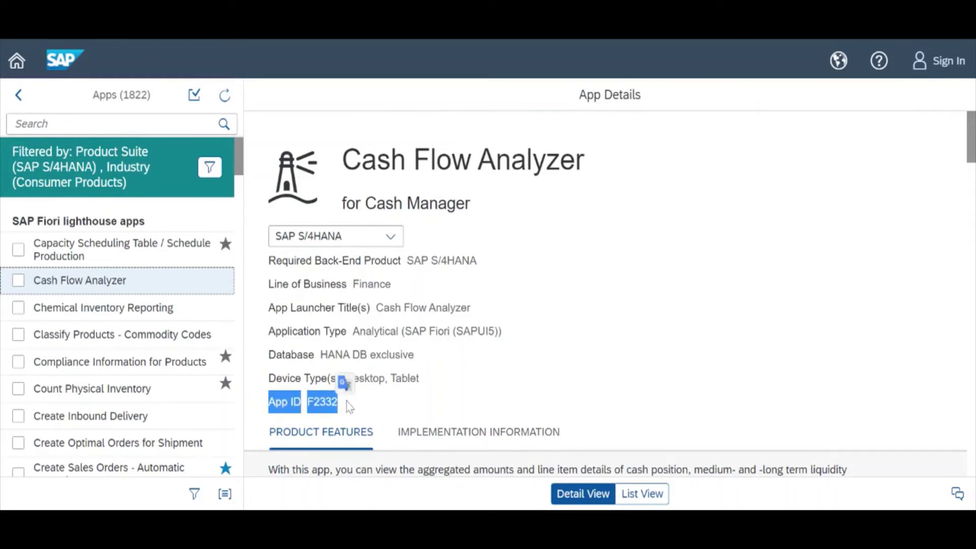
left_click(666, 295)
scroll(727, 278, "down", 1)
scroll(727, 278, "down", 2)
scroll(725, 266, "up", 2)
left_click_drag(288, 401, 348, 398)
left_click(350, 407)
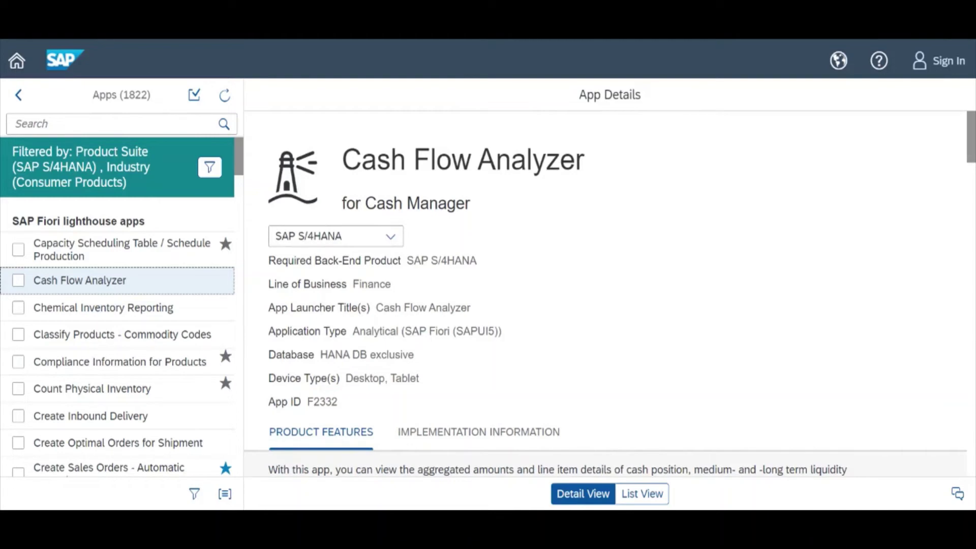
left_click_drag(267, 401, 345, 403)
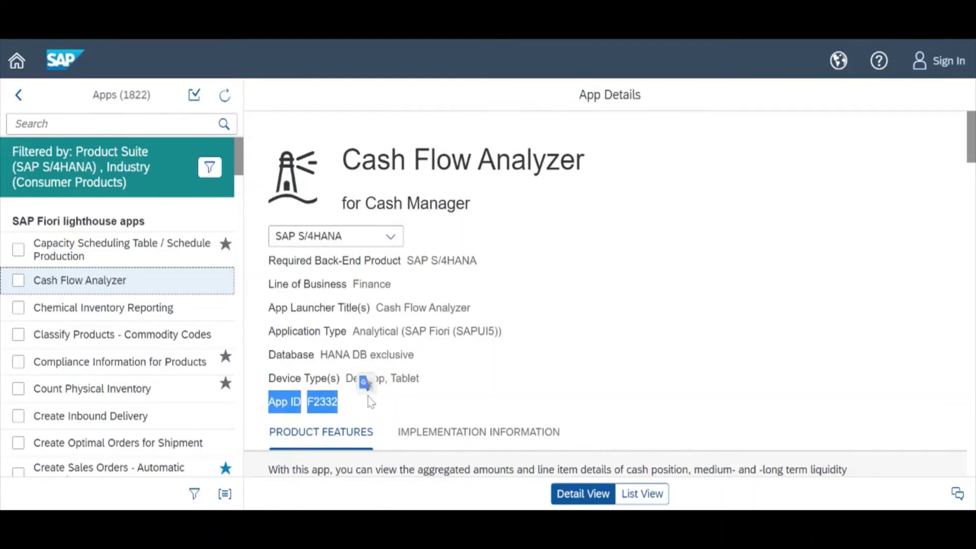
scroll(662, 244, "down", 2)
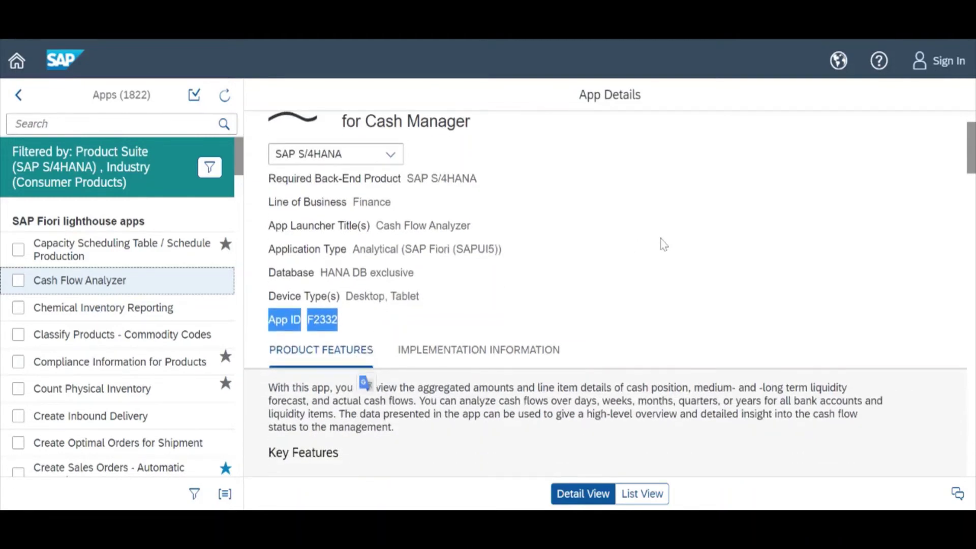
scroll(664, 244, "up", 2)
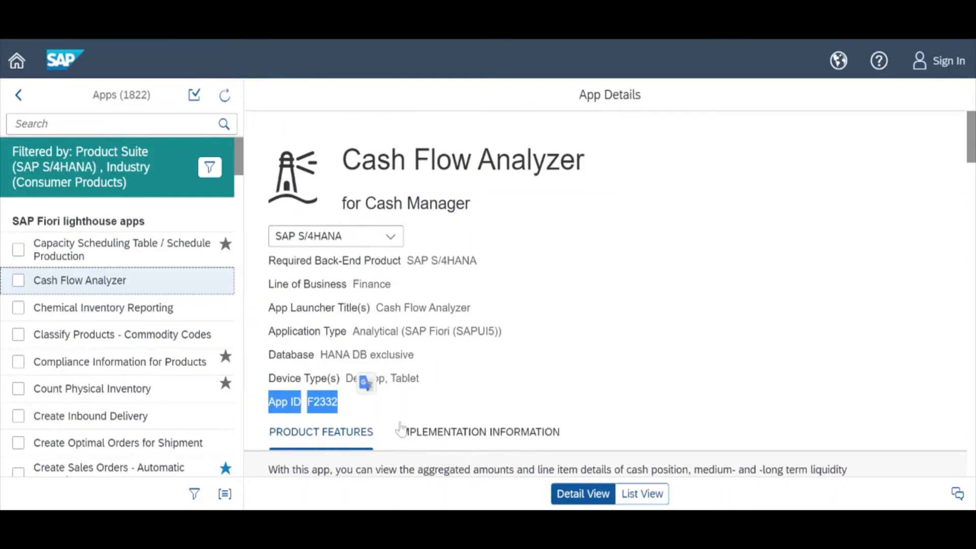
left_click(836, 272)
scroll(822, 270, "down", 2)
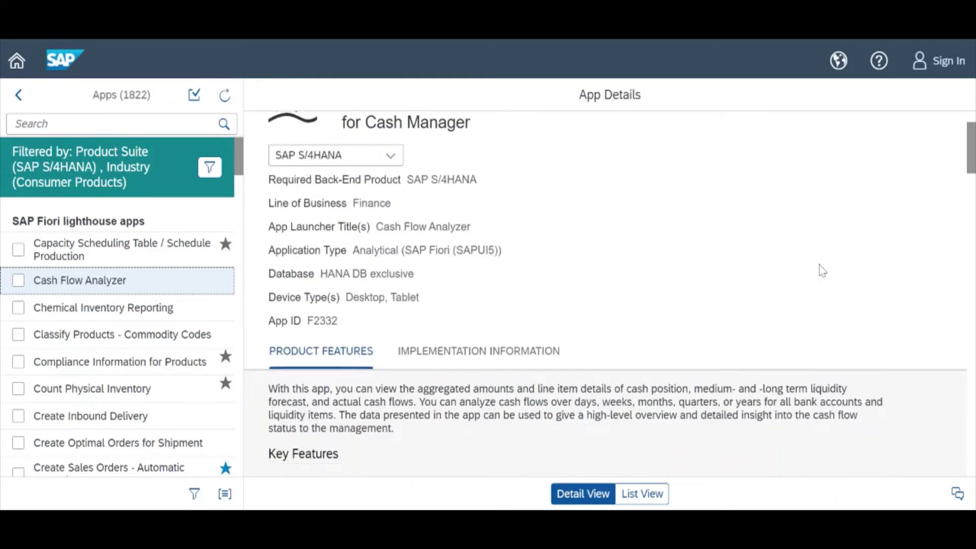
scroll(822, 270, "up", 2)
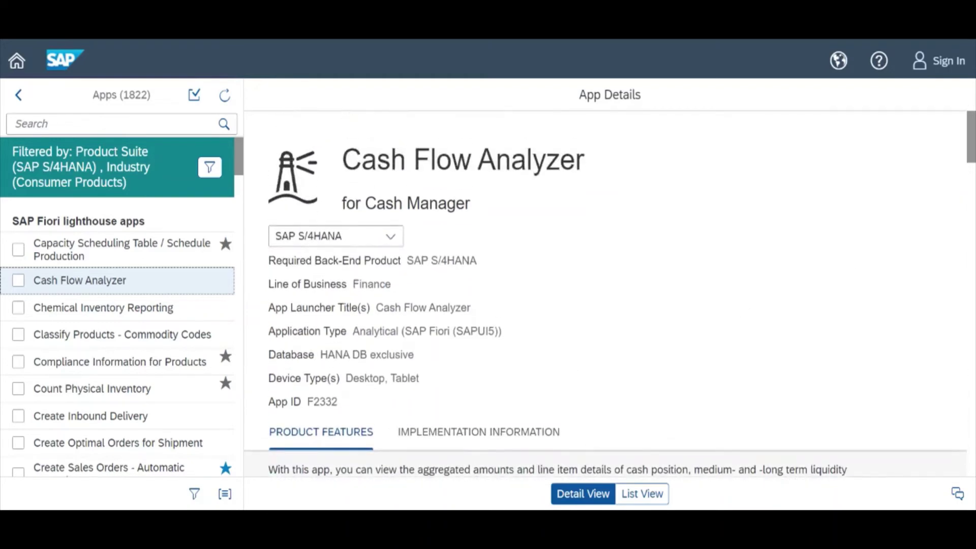
left_click_drag(270, 406, 347, 404)
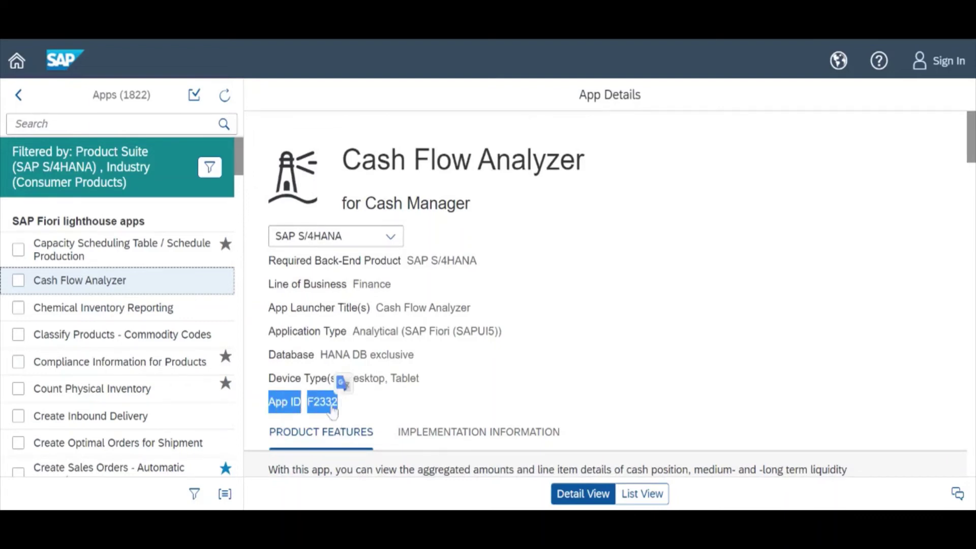
left_click(578, 283)
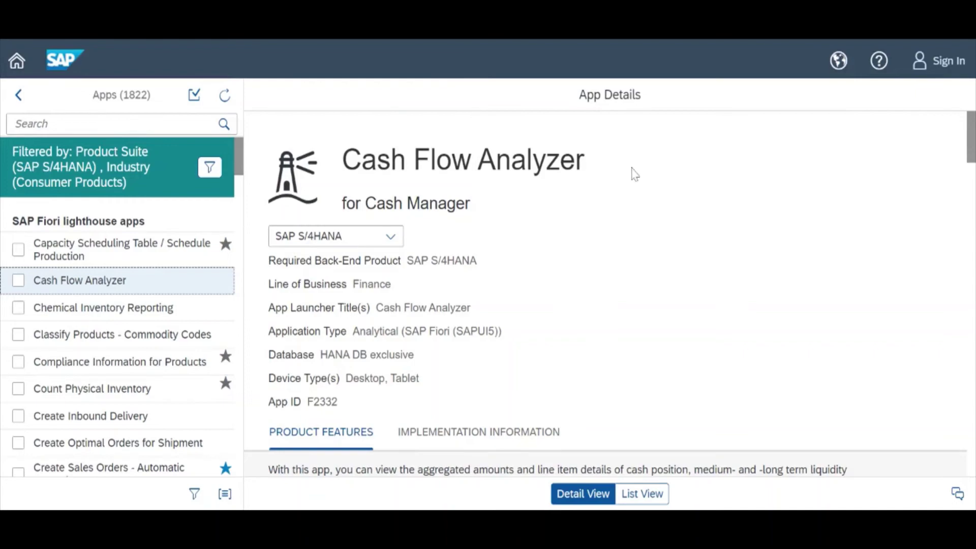
Step: Review the Cash Flow Analyzer's key features through to its App Documentation, app demo and solution capability links and screenshots
scroll(635, 174, "down", 10)
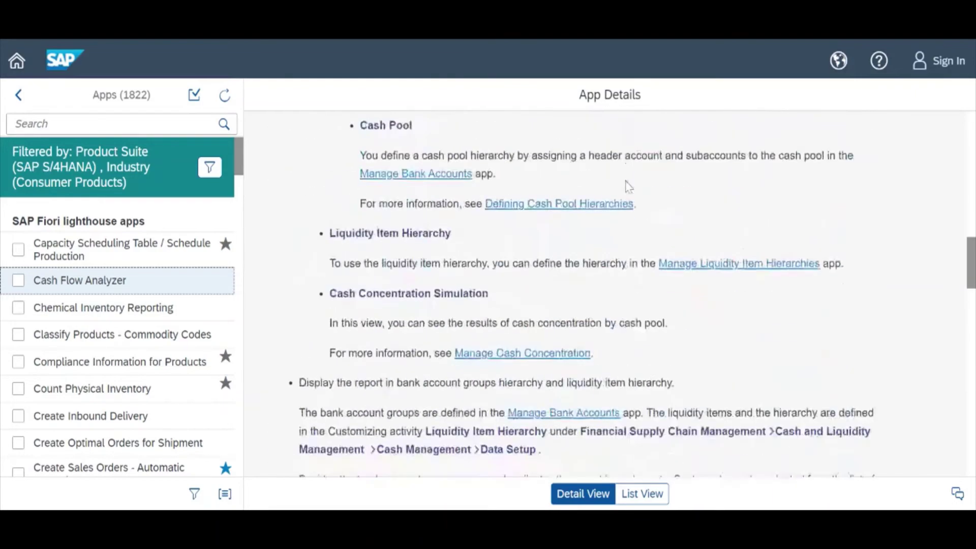
scroll(628, 187, "down", 15)
scroll(622, 193, "up", 2)
scroll(622, 192, "up", 3)
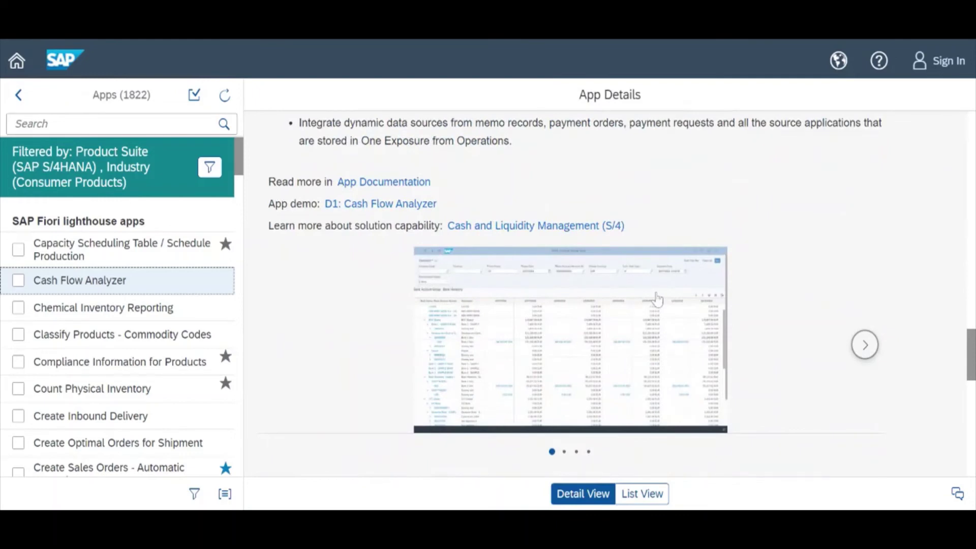
scroll(723, 296, "up", 2)
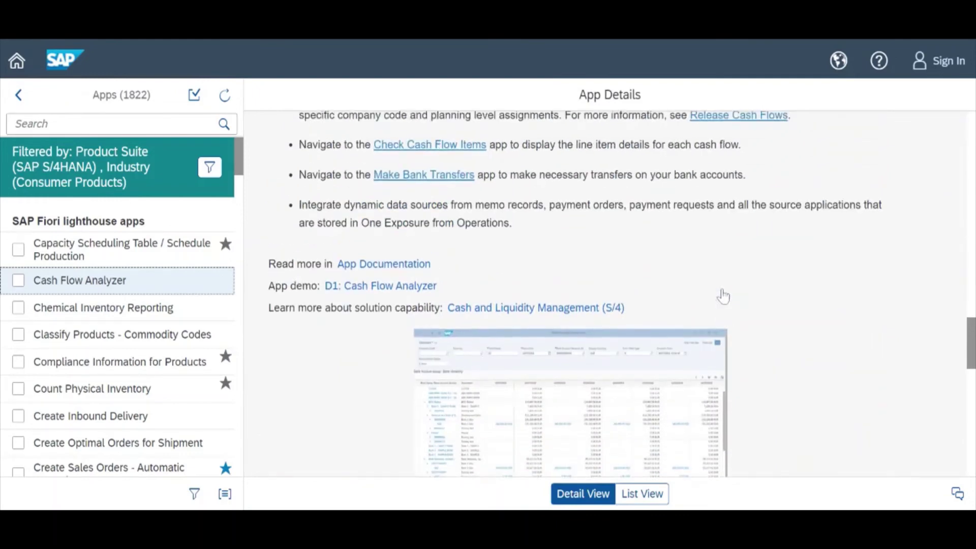
scroll(722, 295, "down", 2)
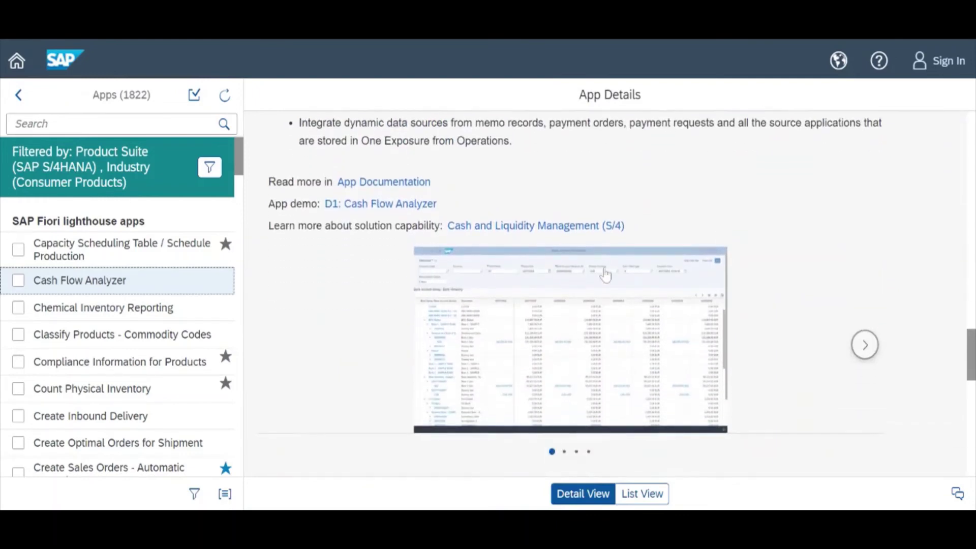
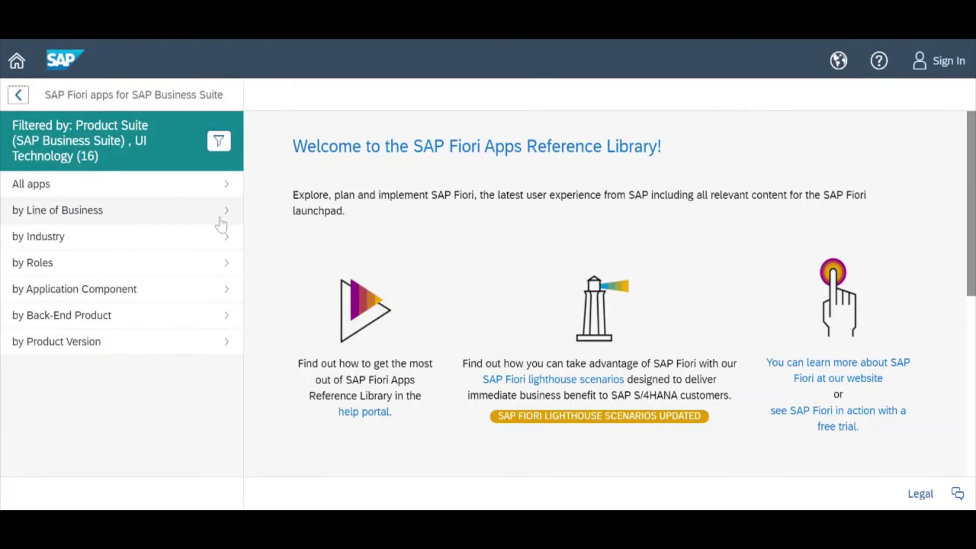
Step: Browse the complete list of SAP Fiori apps for SAP Business Suite and return to the categories
left_click(228, 191)
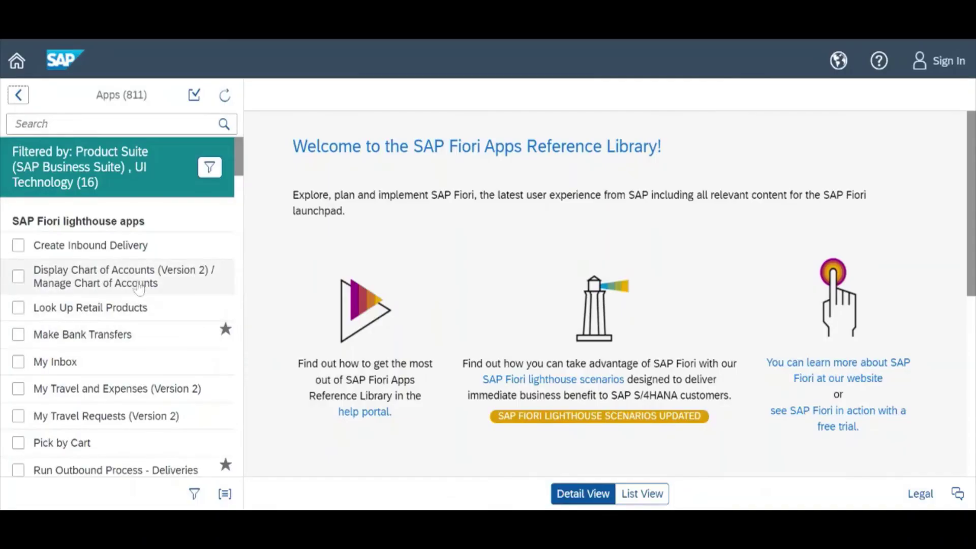
scroll(102, 279, "down", 10)
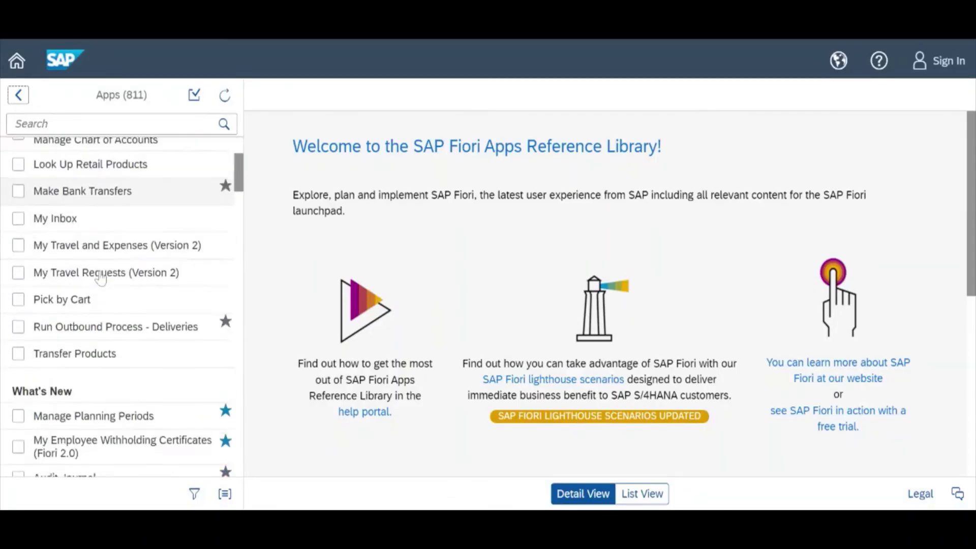
scroll(100, 279, "down", 3)
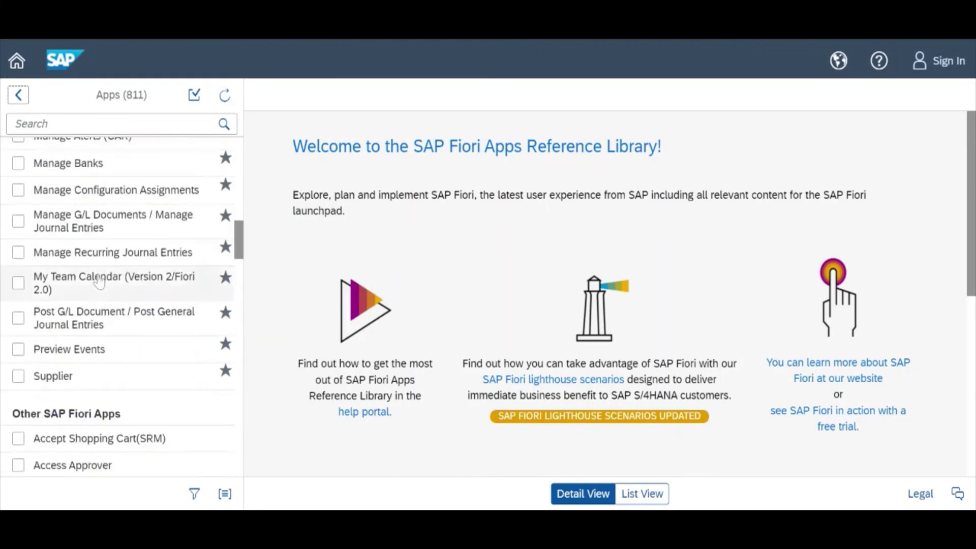
scroll(101, 279, "up", 8)
scroll(99, 281, "up", 5)
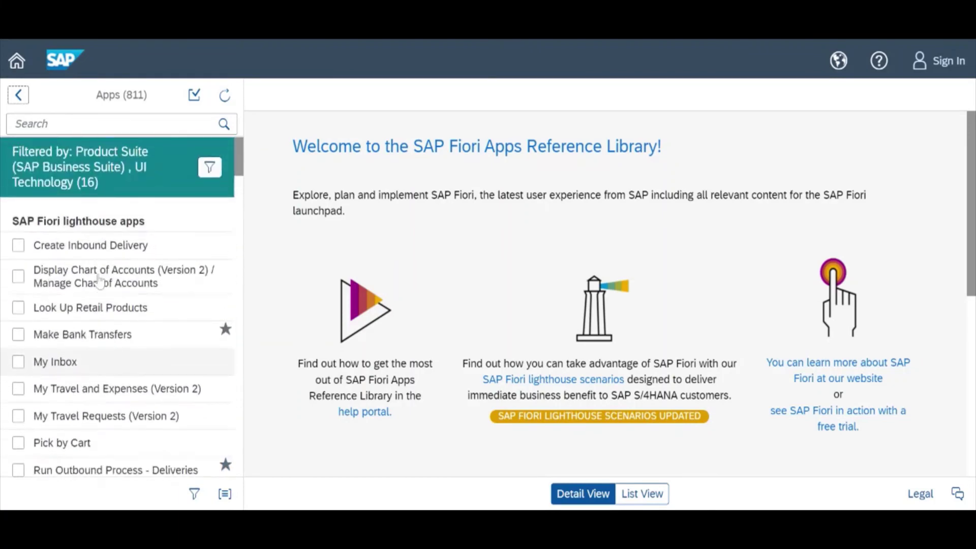
left_click(18, 95)
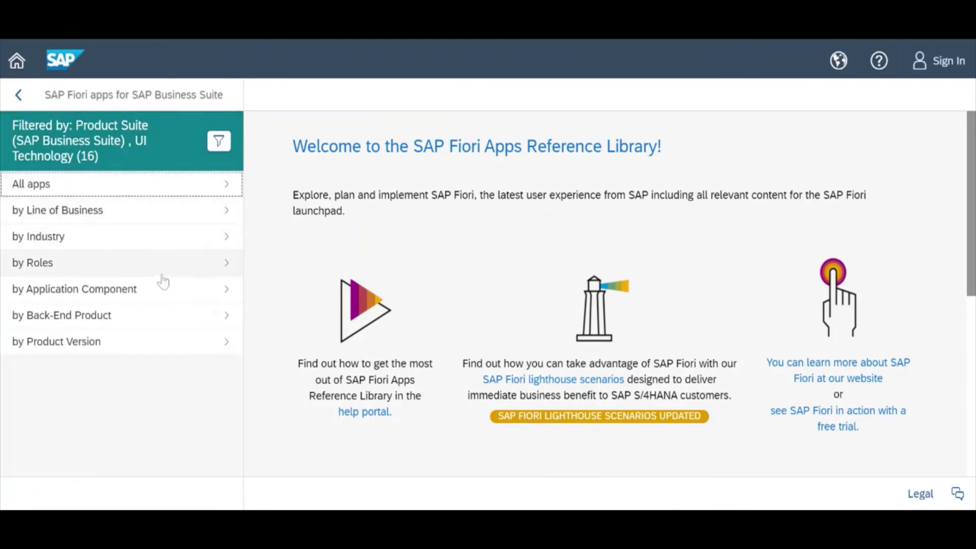
Step: Filter the SAP Business Suite apps by the Chemicals industry
left_click(230, 238)
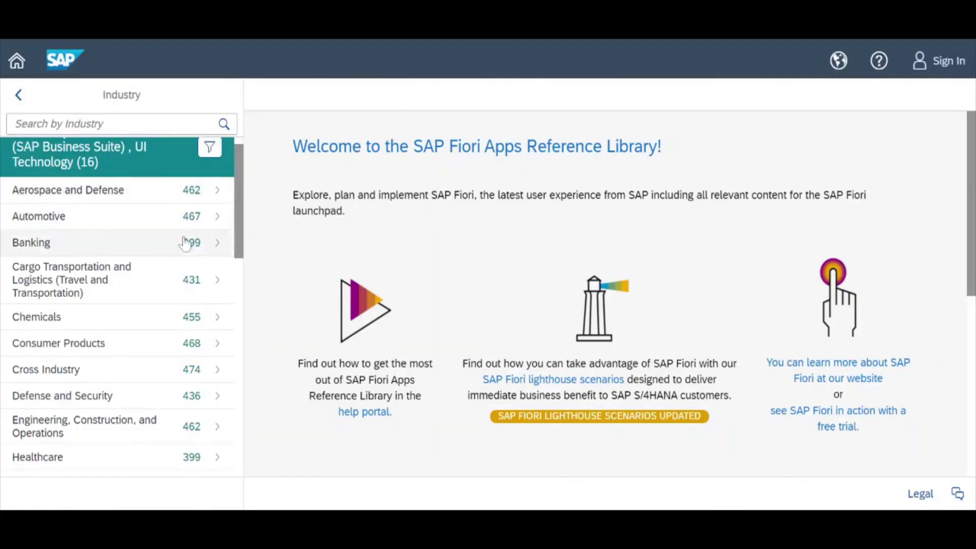
left_click_drag(240, 245, 239, 273)
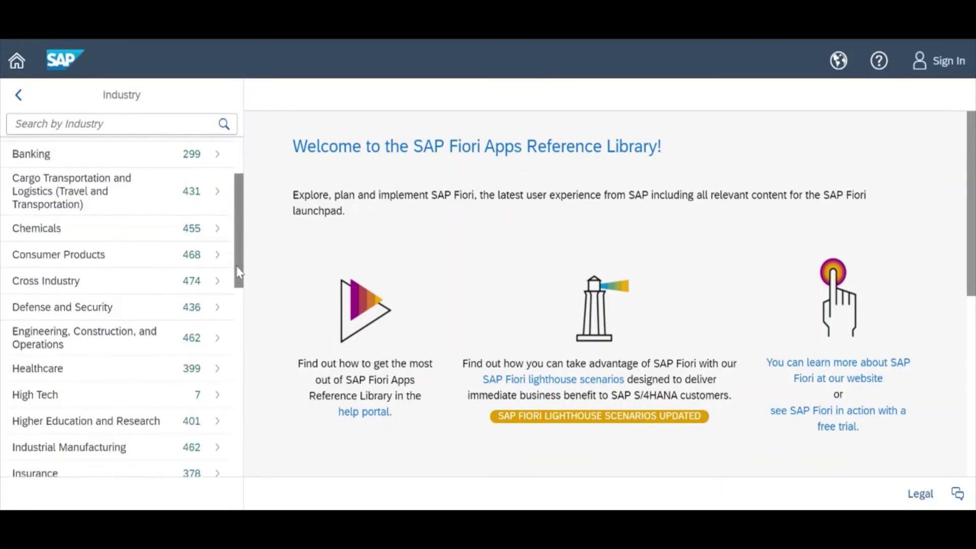
left_click(219, 230)
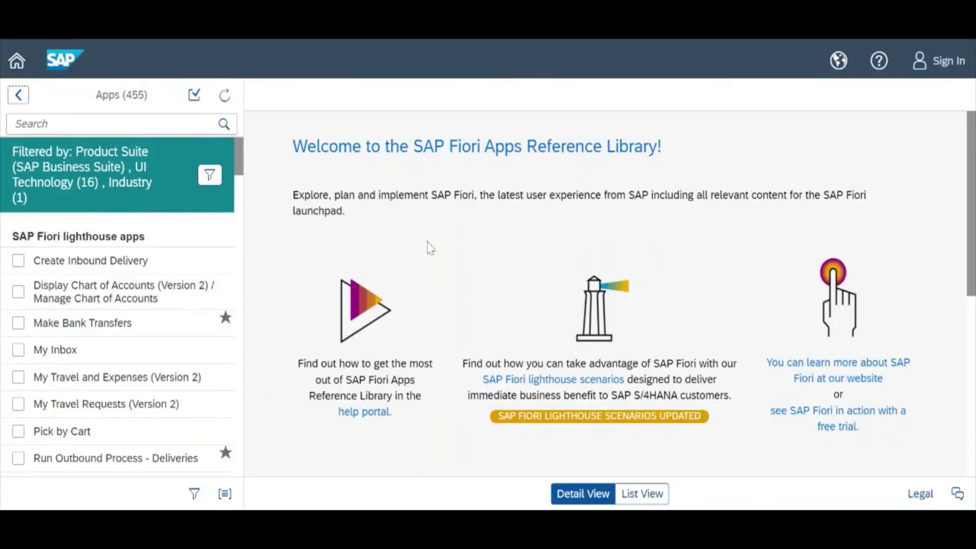
Step: Show the filtered Chemicals apps in List View, look through the entries and start a download of the list
left_click(653, 498)
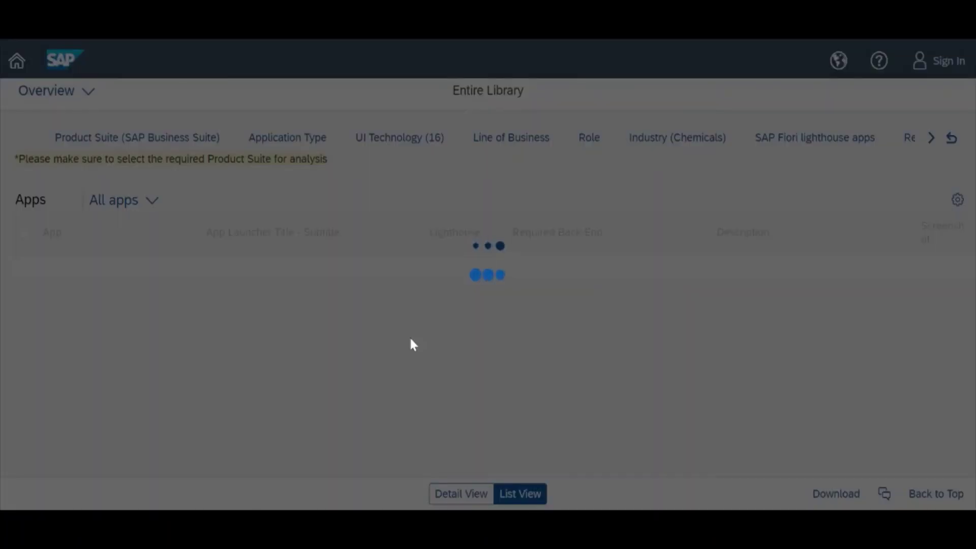
scroll(328, 319, "down", 14)
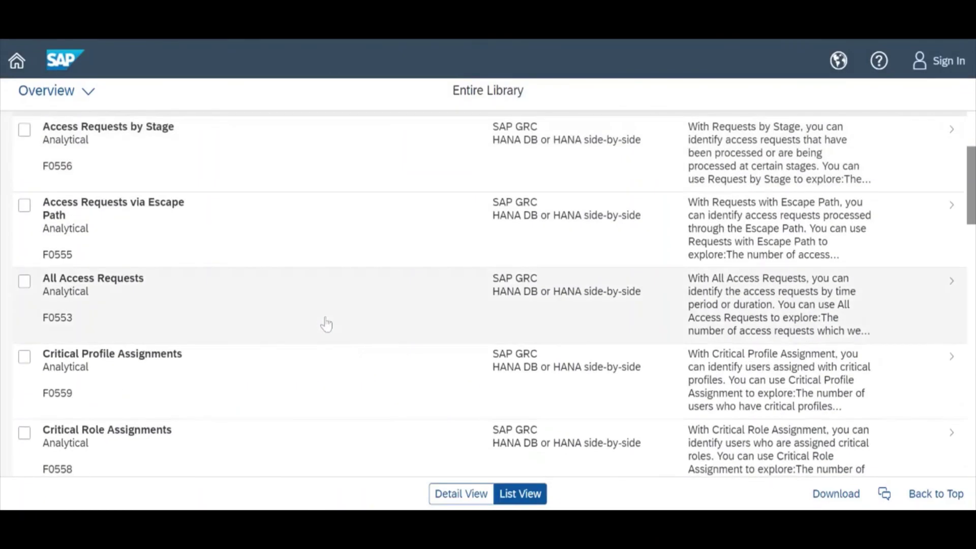
scroll(323, 323, "down", 5)
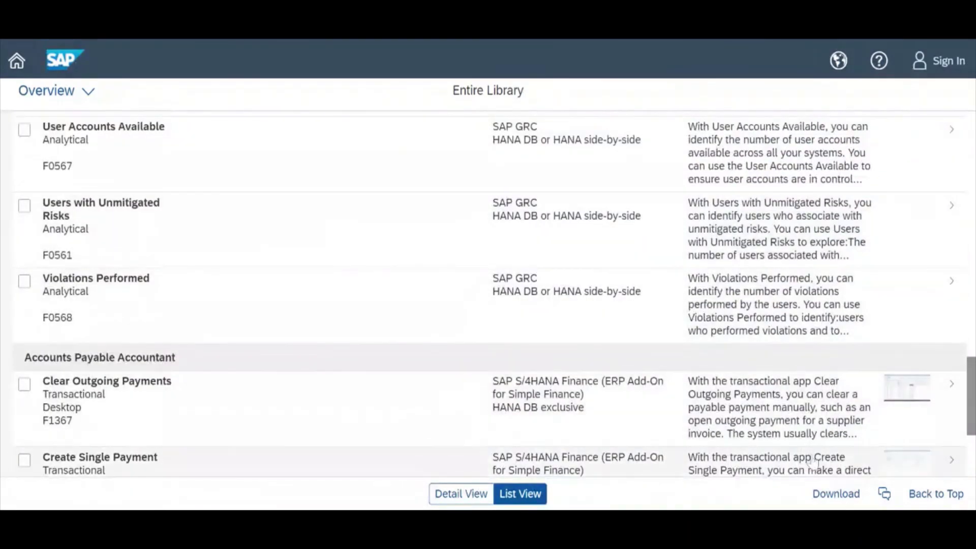
left_click(830, 498)
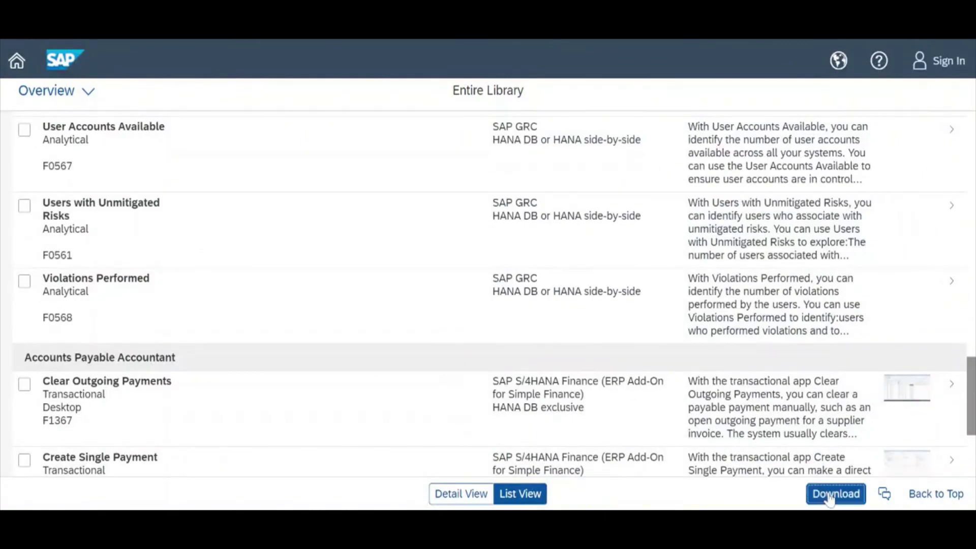